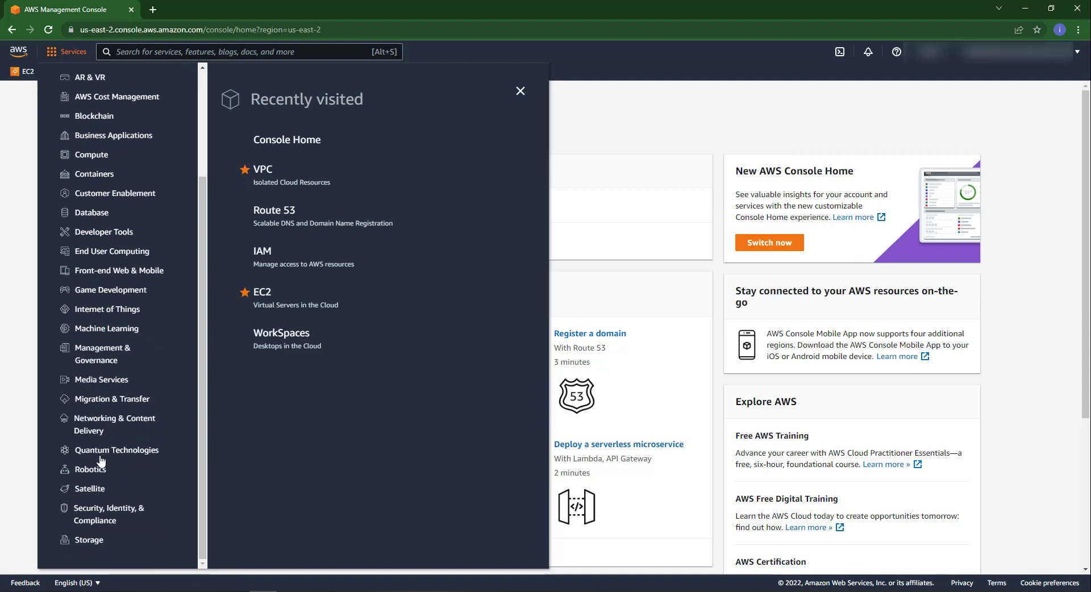
Step: Open the VPC service under Networking & Content Delivery and start creating a new VPC from the Your VPCs list
{"action": "left_click", "coordinate": [104, 432]}
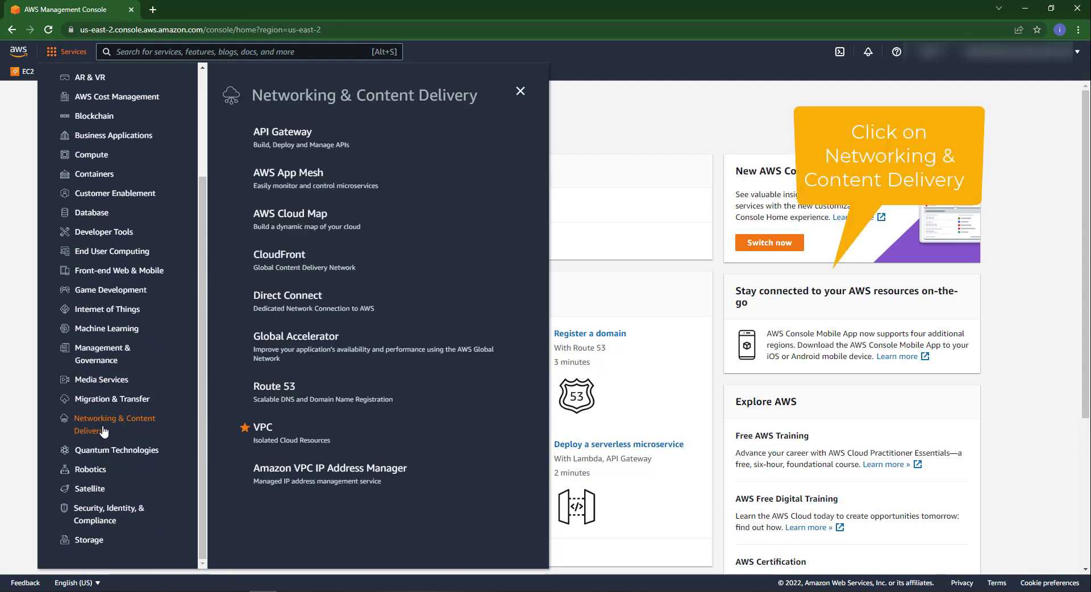
{"action": "left_click", "coordinate": [258, 432]}
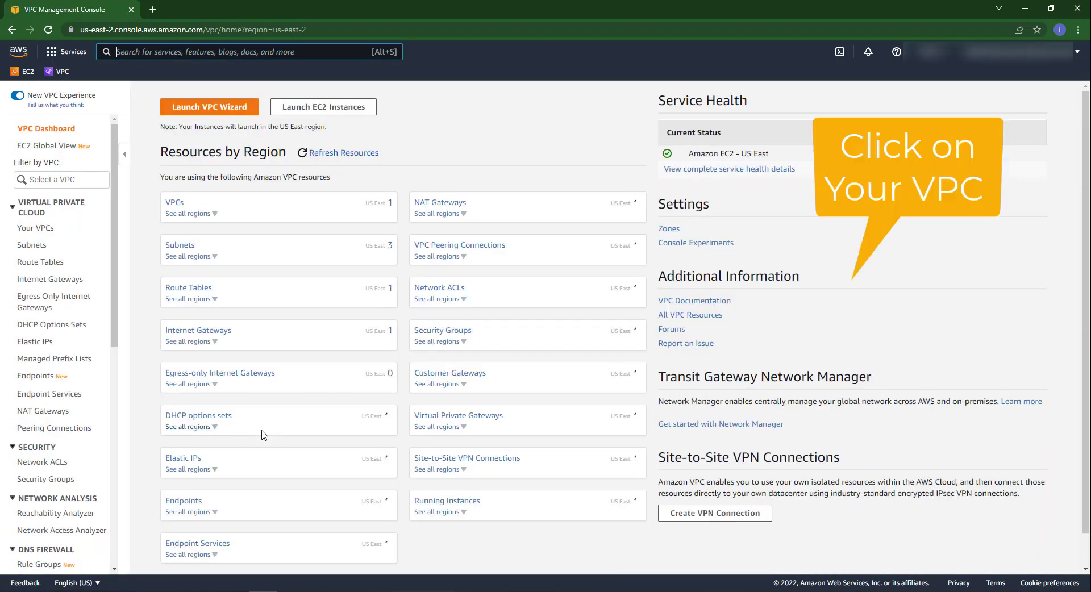
{"action": "left_click", "coordinate": [47, 231]}
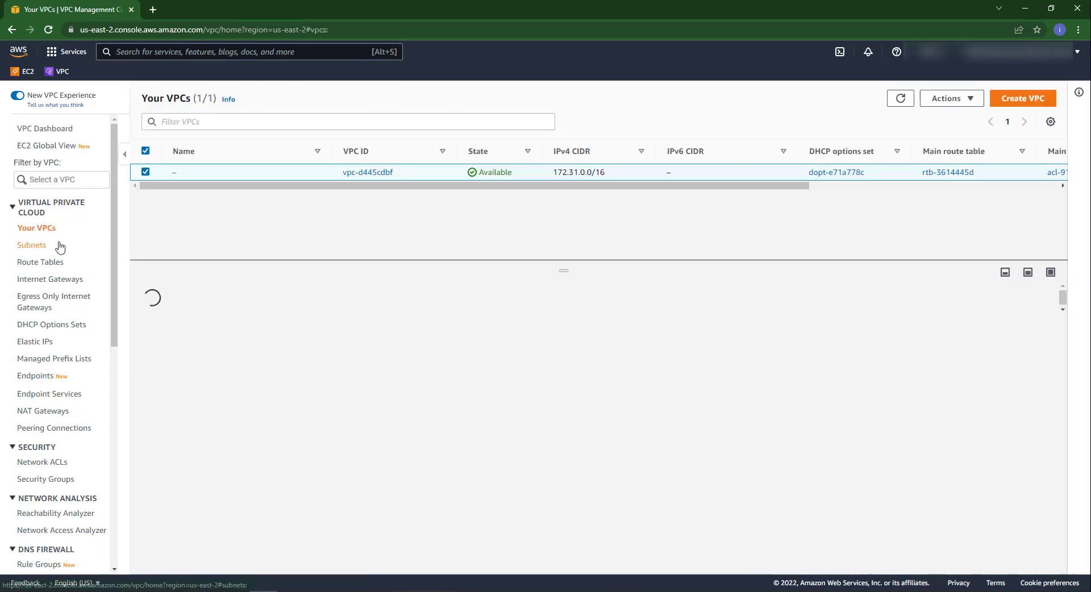
{"action": "left_click", "coordinate": [1017, 99]}
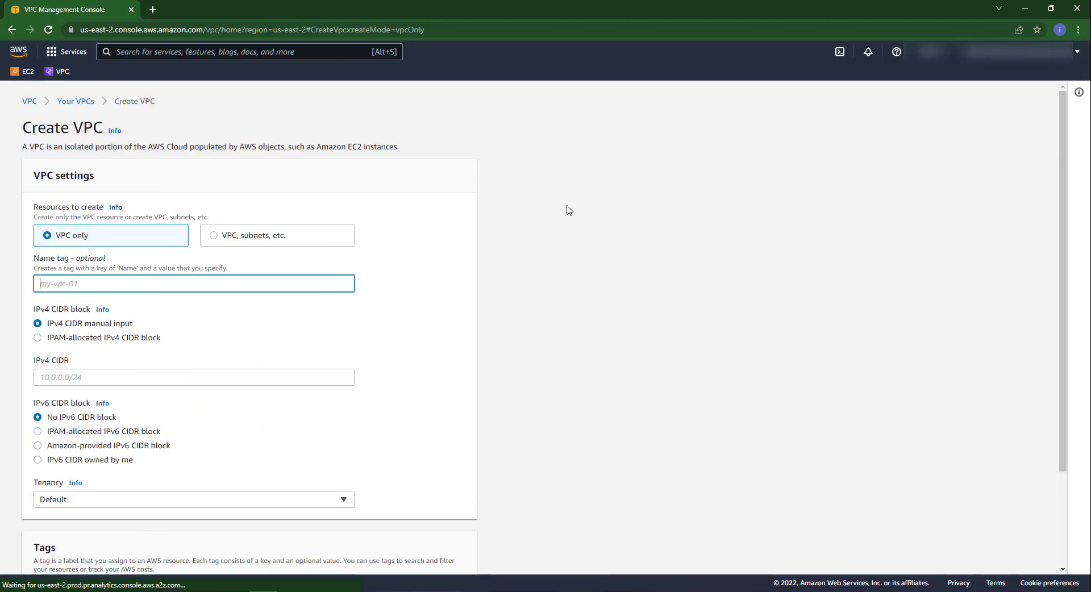
Step: Set the new VPC's name tag to New-VPC and its IPv4 CIDR to 10.0.0.0/16
{"action": "left_click", "coordinate": [209, 281]}
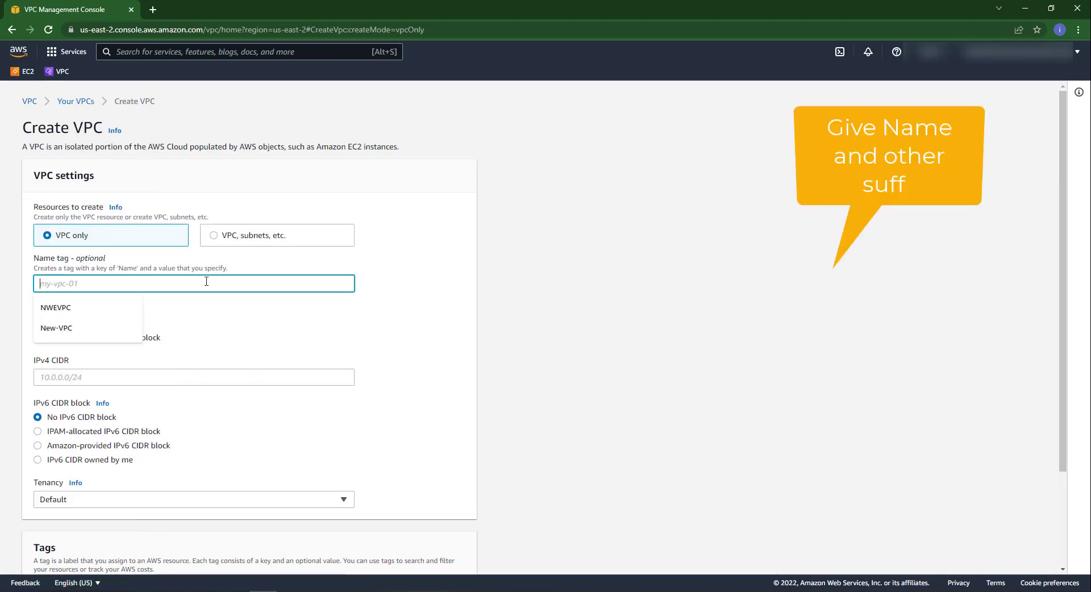
{"action": "left_click", "coordinate": [100, 329]}
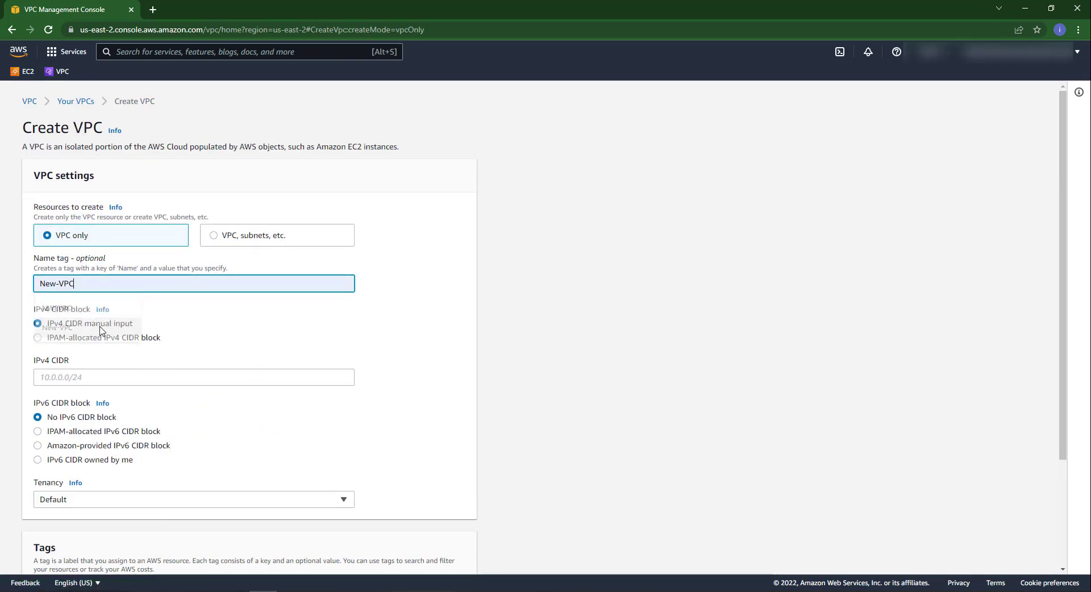
{"action": "scroll", "coordinate": [56, 393], "scroll_direction": "down", "scroll_amount": 1}
{"action": "left_click", "coordinate": [98, 321]}
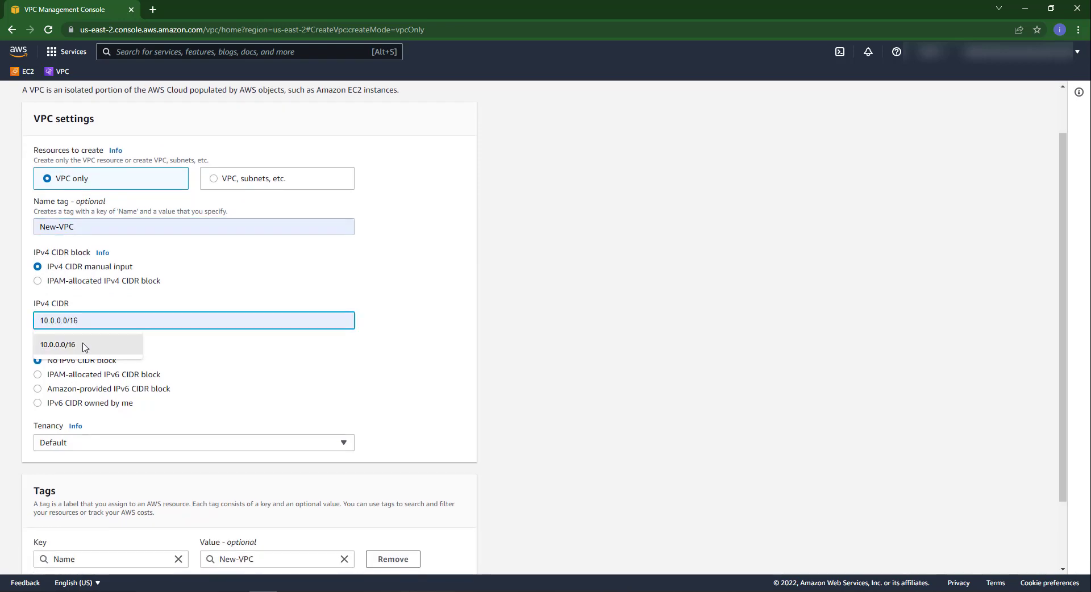
{"action": "left_click", "coordinate": [86, 345]}
{"action": "scroll", "coordinate": [141, 360], "scroll_direction": "down", "scroll_amount": 2}
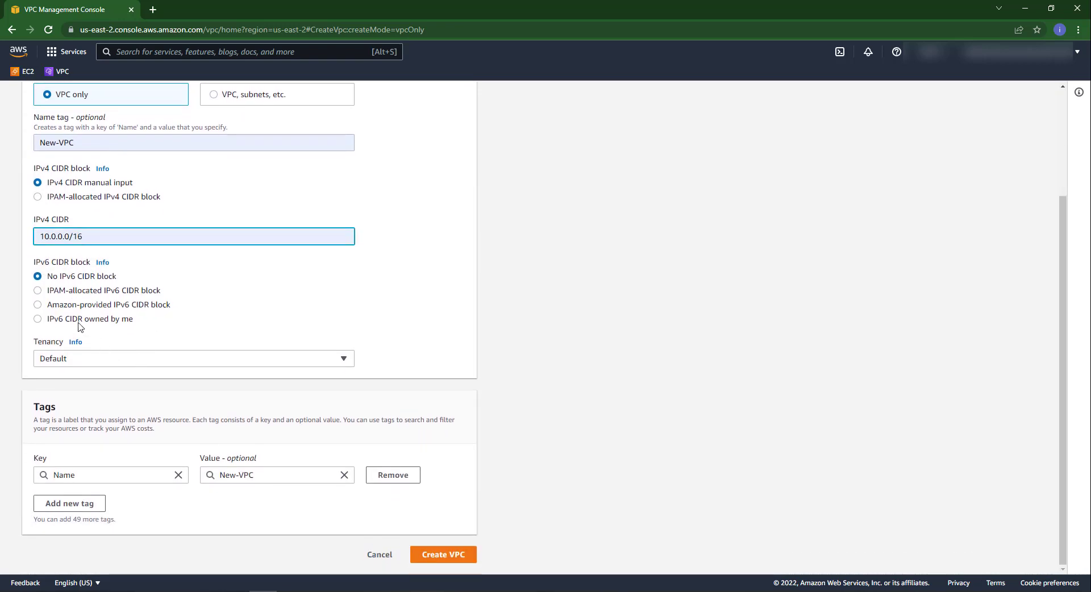
Step: Keep the Default tenancy and the New-VPC name tag, and create the VPC
{"action": "left_click", "coordinate": [115, 365]}
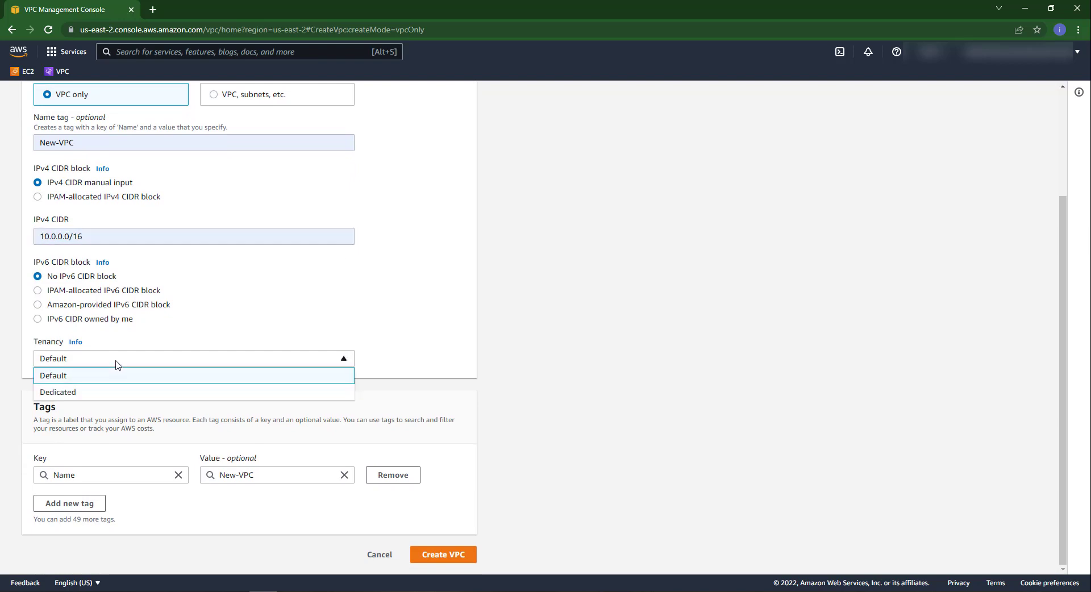
{"action": "left_click", "coordinate": [117, 363]}
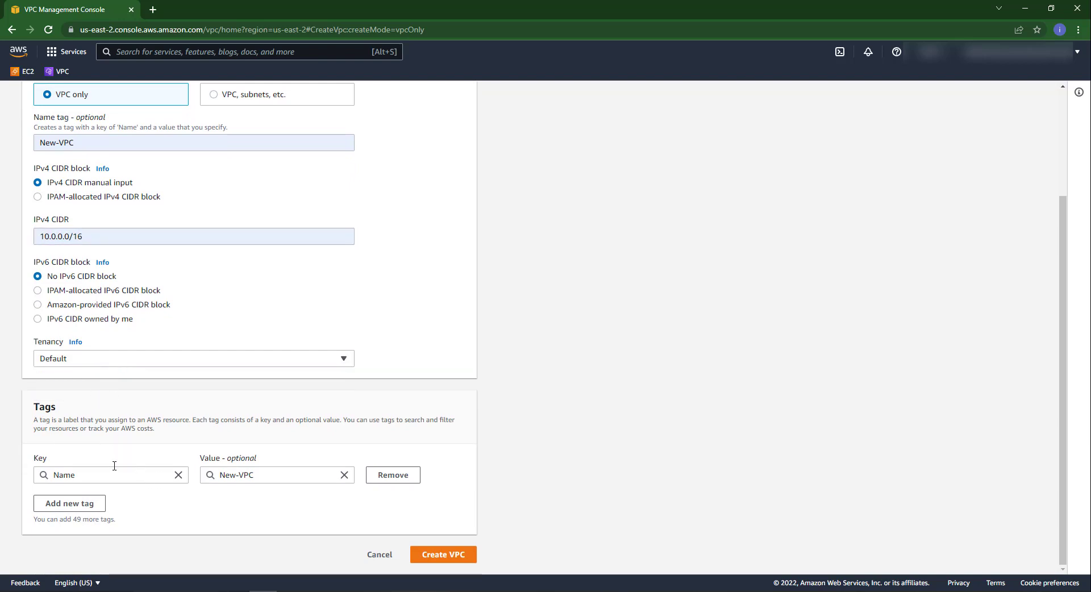
{"action": "left_click", "coordinate": [265, 475]}
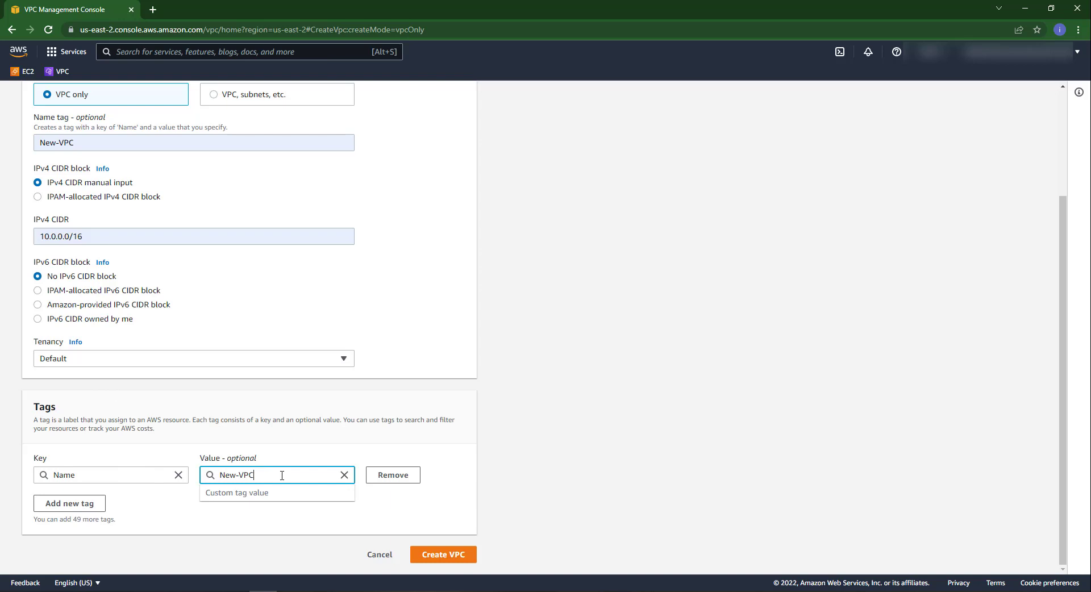
{"action": "left_click", "coordinate": [101, 479]}
{"action": "left_click", "coordinate": [208, 528]}
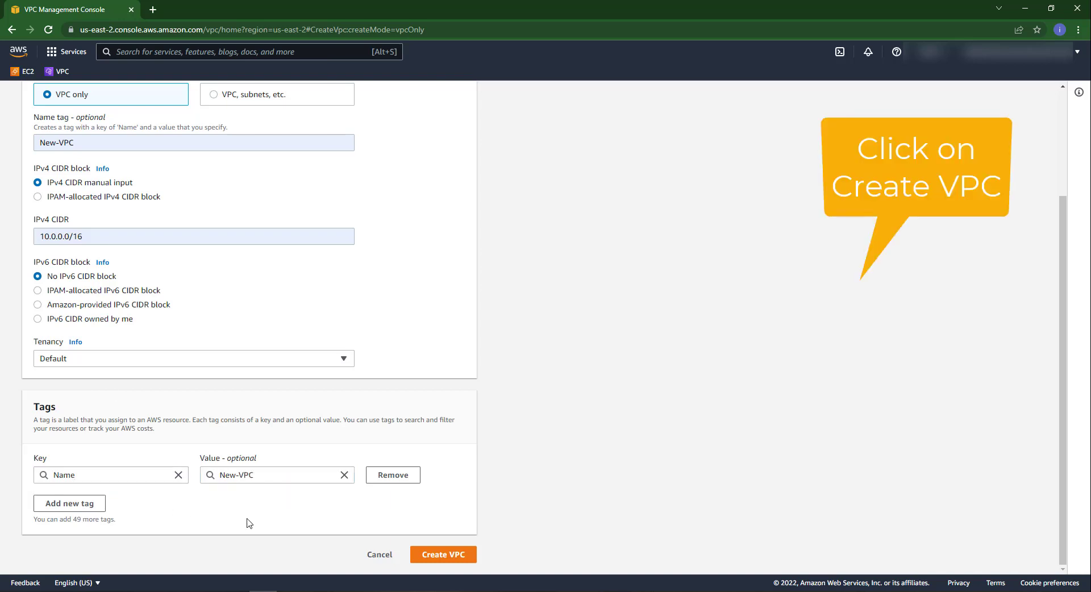
{"action": "left_click", "coordinate": [433, 556]}
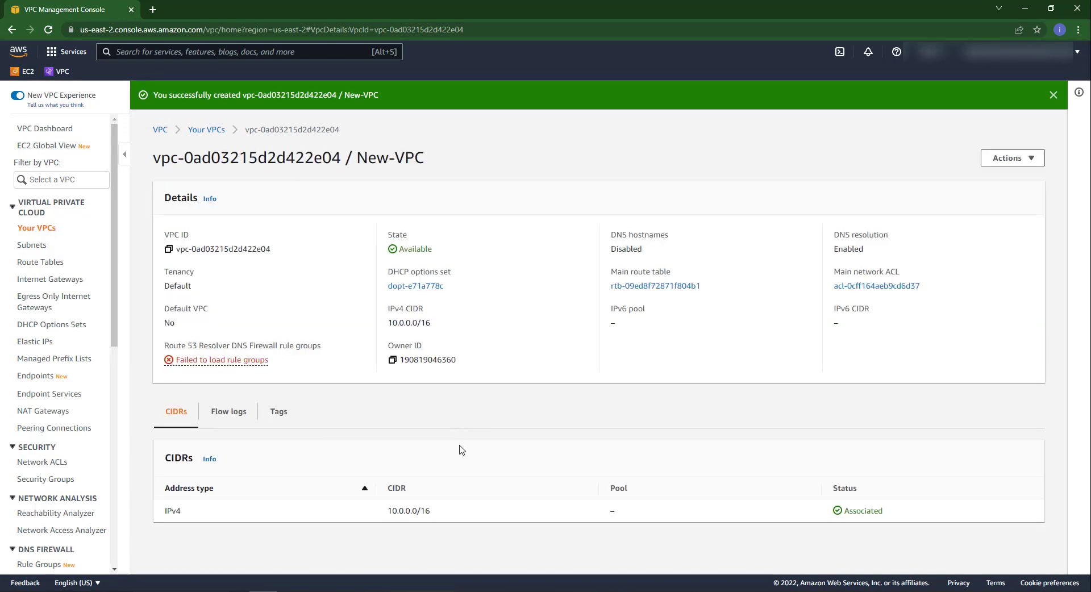
Step: Create an internet gateway with the name tag New-IGW
{"action": "left_click", "coordinate": [45, 279]}
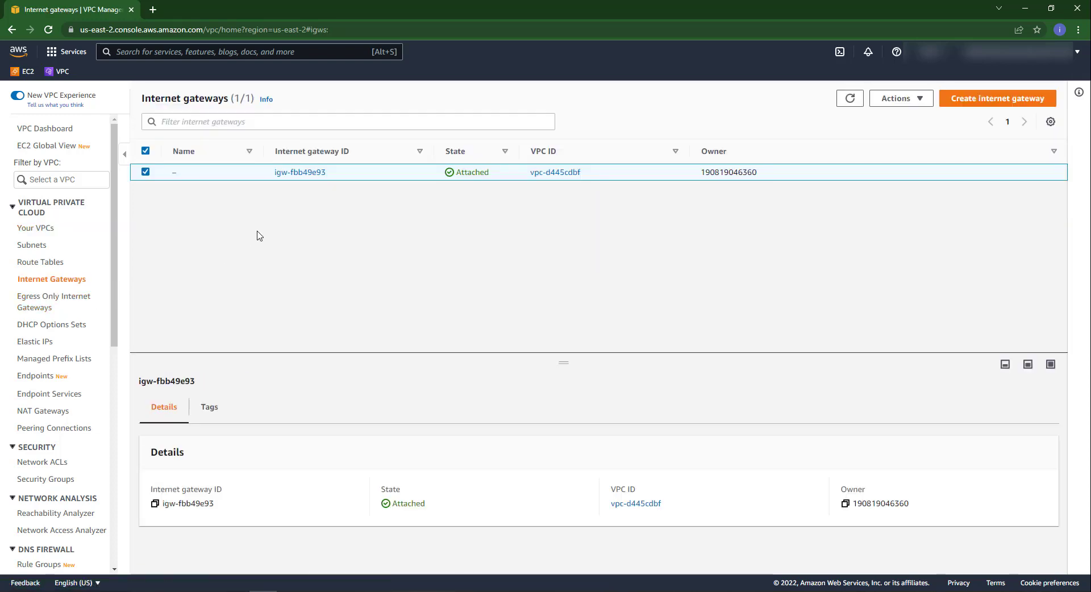
{"action": "left_click", "coordinate": [981, 99]}
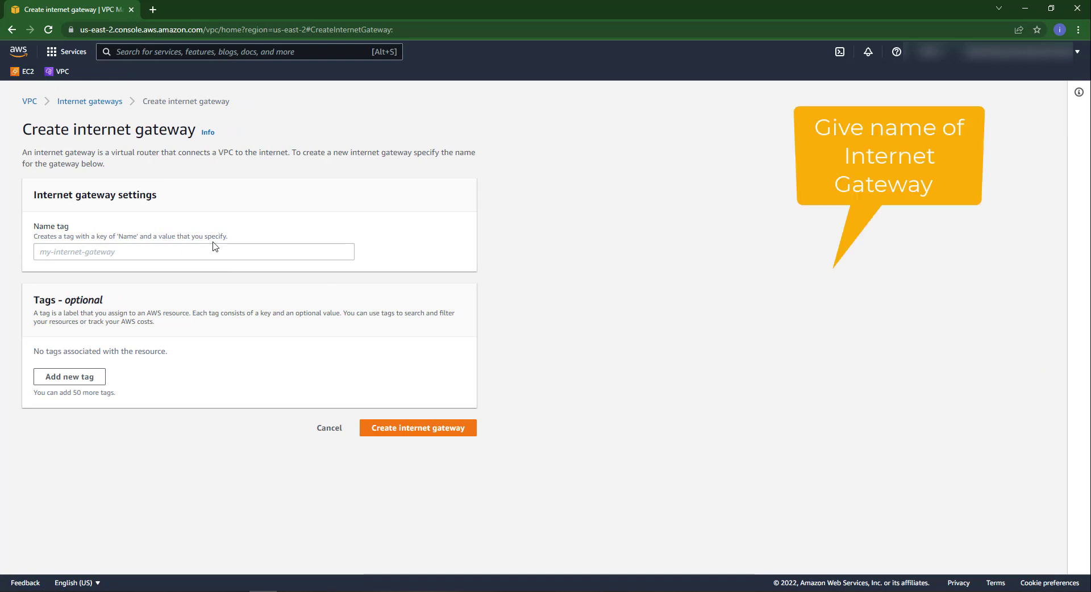
{"action": "left_click", "coordinate": [206, 252]}
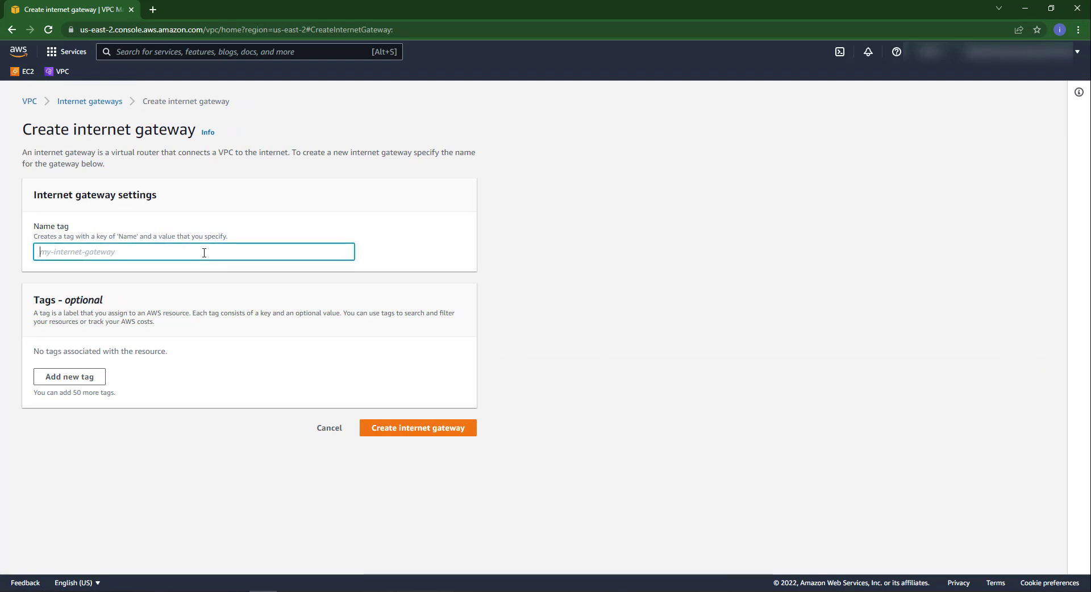
{"action": "type", "text": "New"}
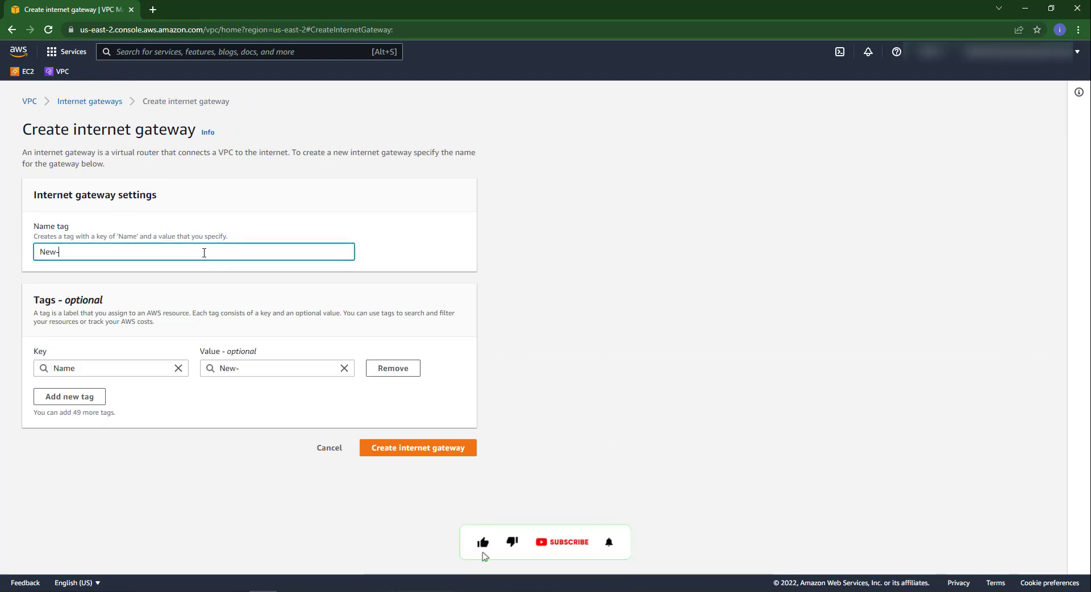
{"action": "type", "text": "-IGW"}
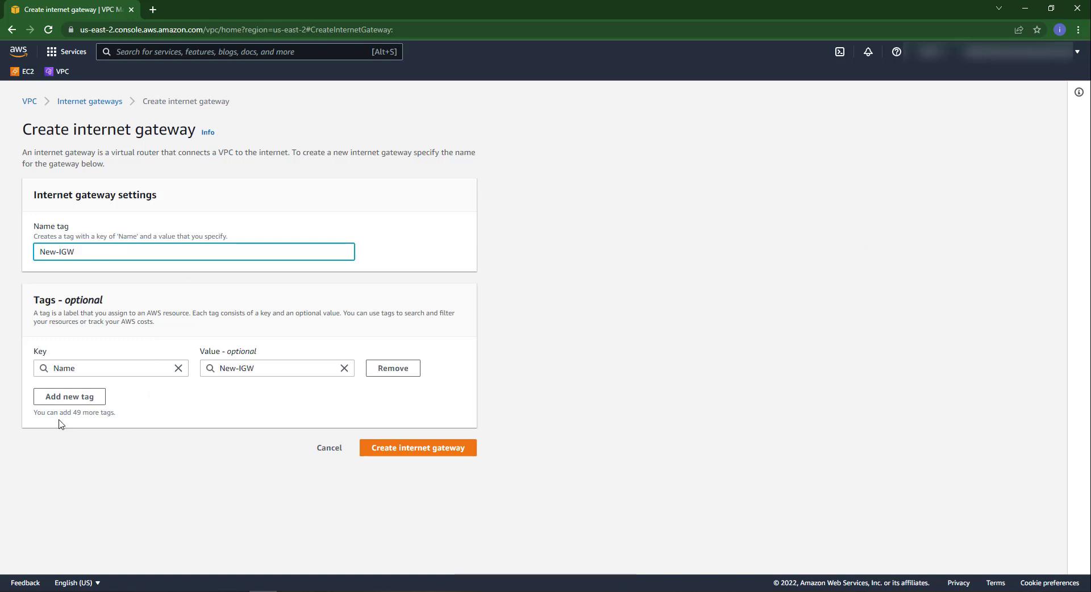
{"action": "left_click", "coordinate": [410, 448]}
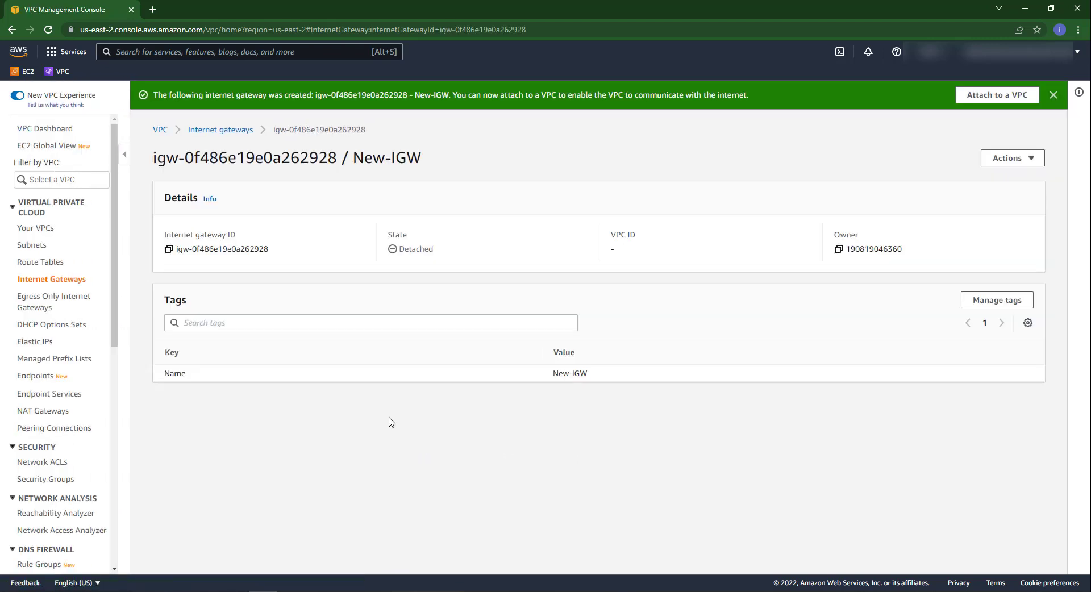
Step: Attach the New-IGW internet gateway to New-VPC
{"action": "left_click", "coordinate": [1014, 159]}
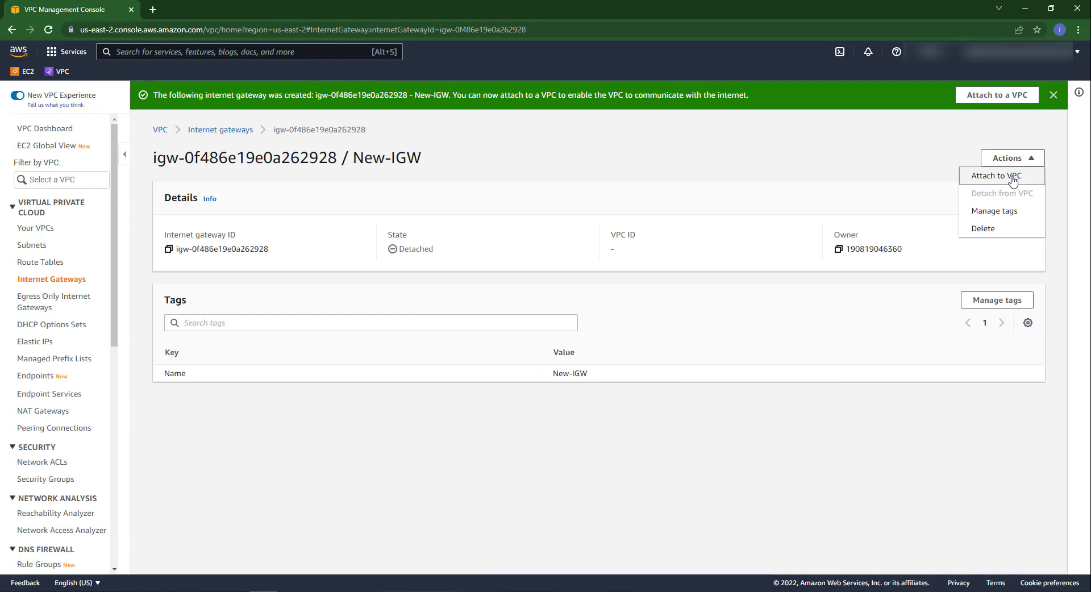
{"action": "left_click", "coordinate": [1000, 174]}
{"action": "left_click", "coordinate": [246, 236]}
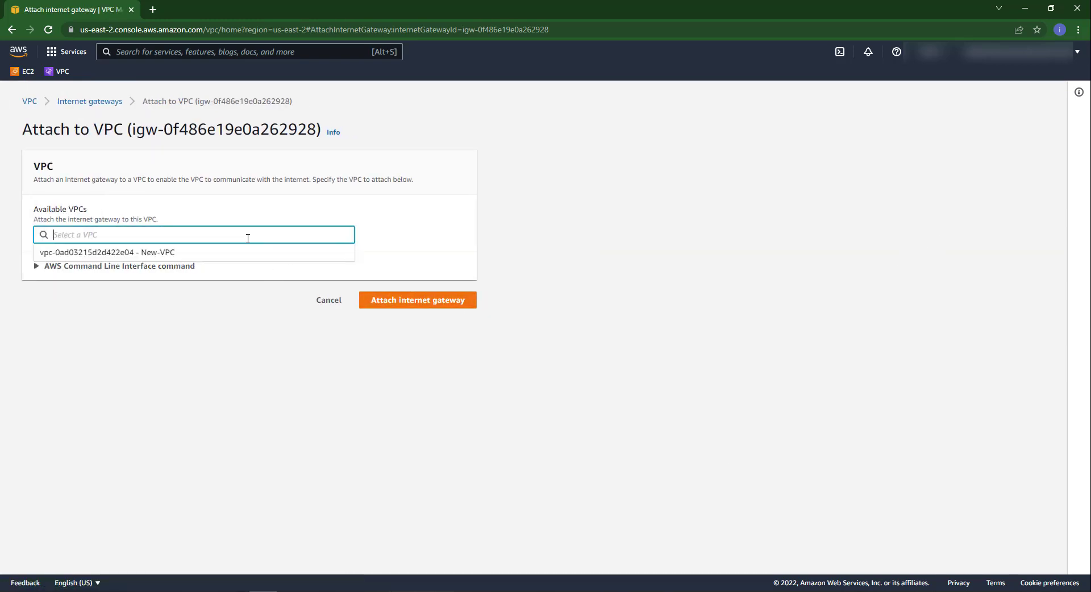
{"action": "left_click", "coordinate": [230, 253]}
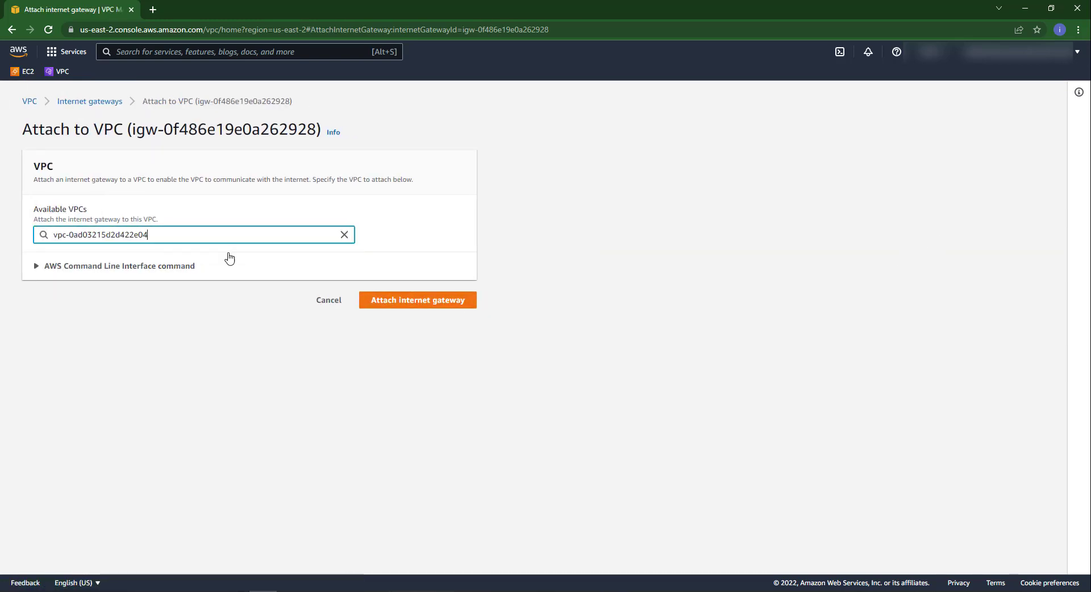
{"action": "left_click", "coordinate": [424, 300]}
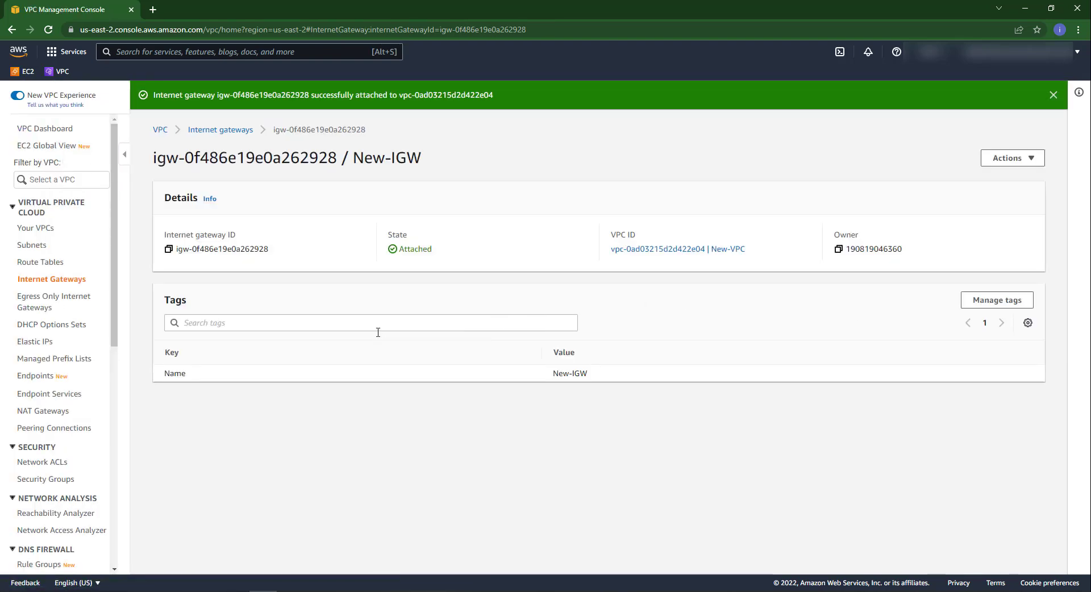
Step: Select the main route table belonging to New-VPC and open its routes for editing
{"action": "left_click", "coordinate": [57, 263]}
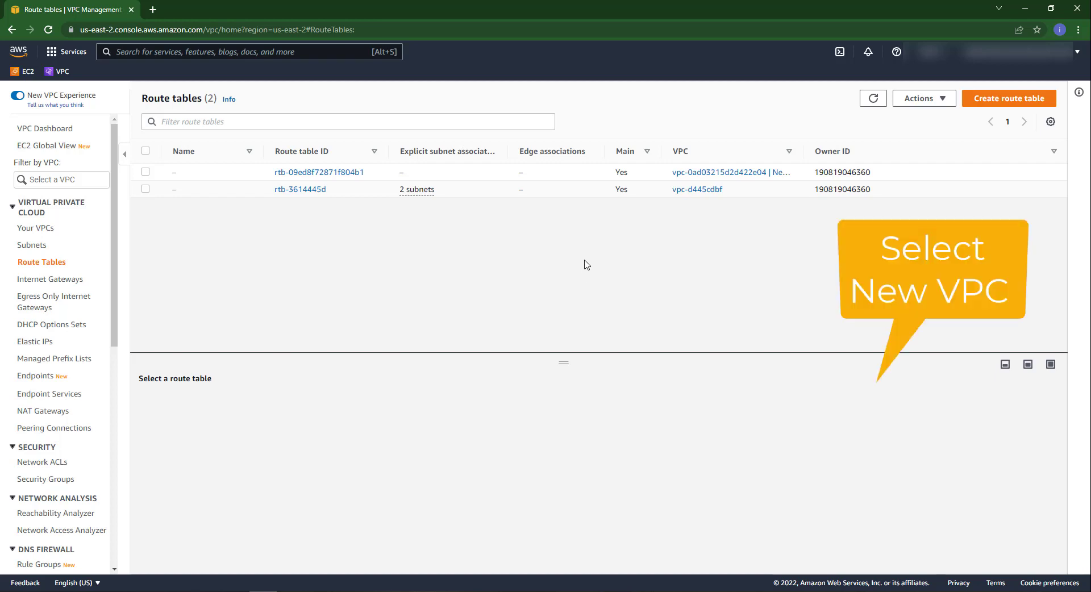
{"action": "left_click", "coordinate": [146, 172]}
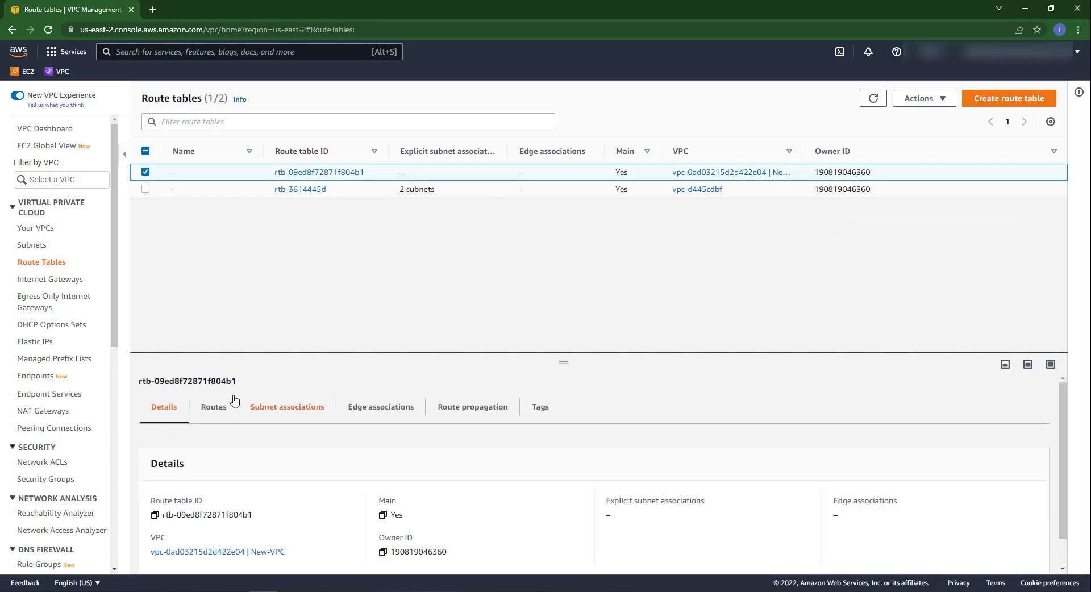
{"action": "left_click", "coordinate": [207, 418]}
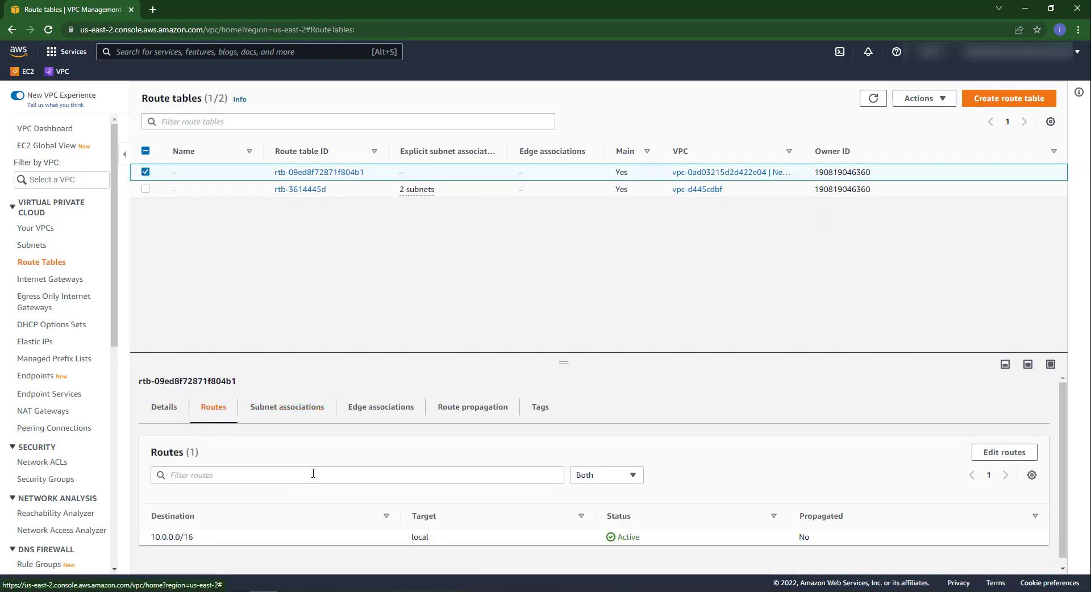
{"action": "left_click", "coordinate": [1005, 458]}
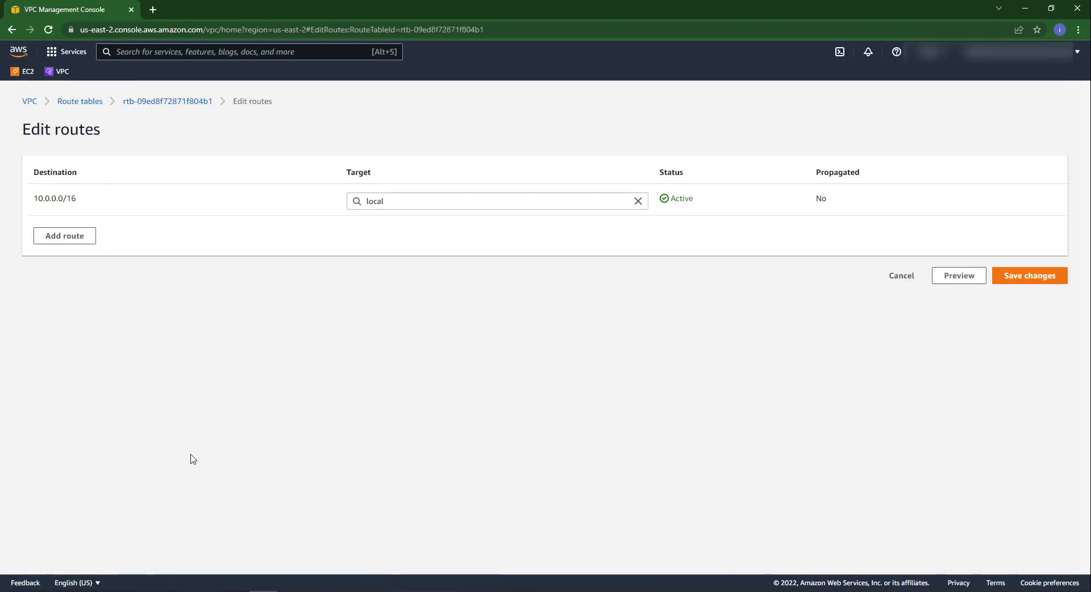
Step: Add a route with destination 0.0.0.0/0 targeting the New-IGW internet gateway, and save the route changes
{"action": "left_click", "coordinate": [71, 236]}
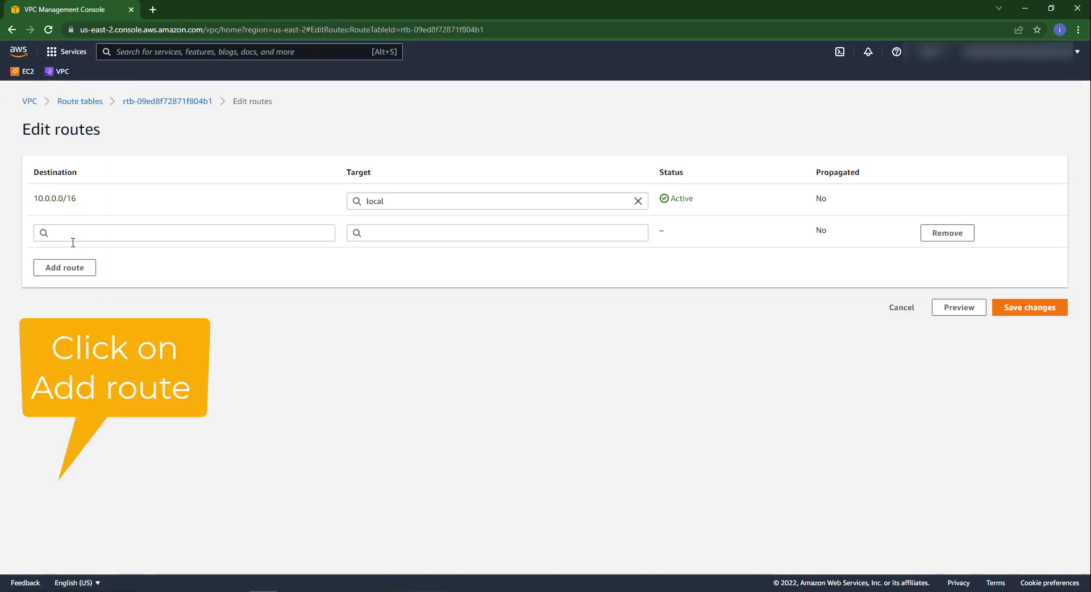
{"action": "left_click", "coordinate": [116, 240]}
{"action": "left_click", "coordinate": [117, 250]}
{"action": "left_click", "coordinate": [410, 236]}
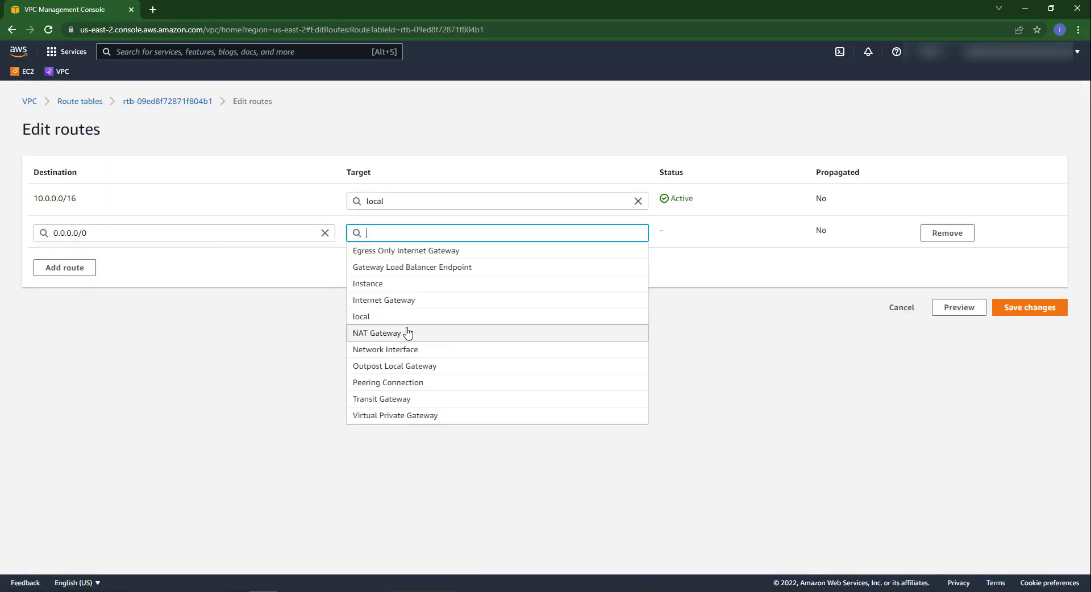
{"action": "left_click", "coordinate": [412, 300]}
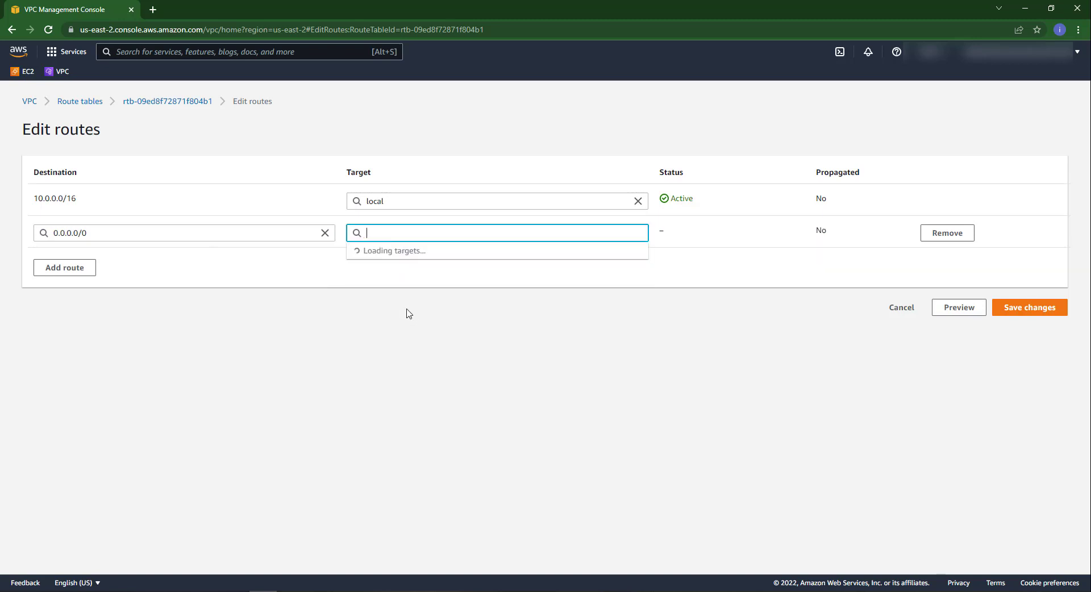
{"action": "left_click", "coordinate": [589, 250]}
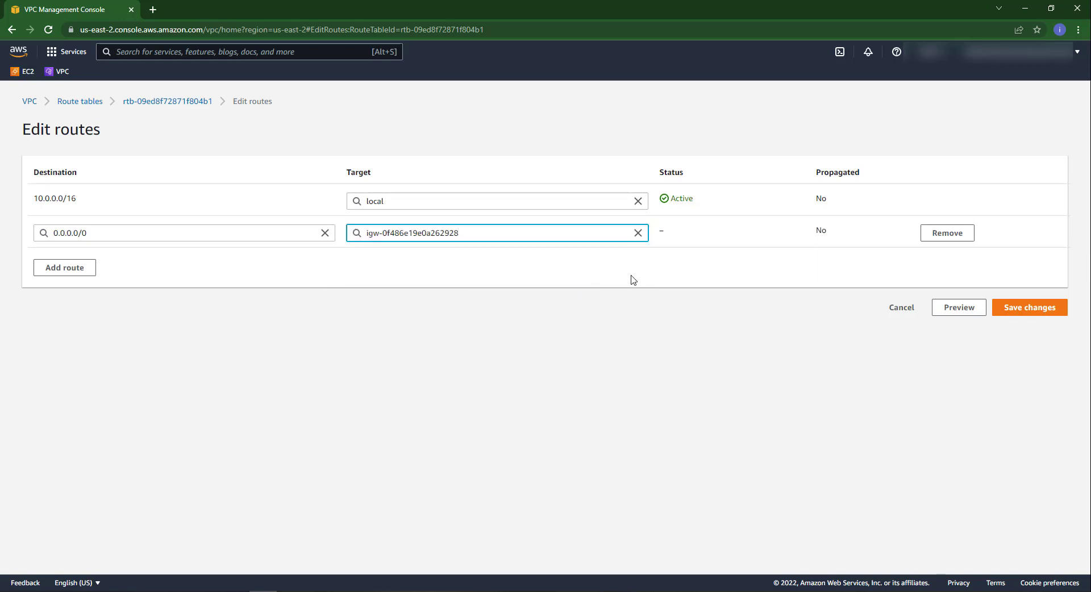
{"action": "left_click", "coordinate": [1036, 309]}
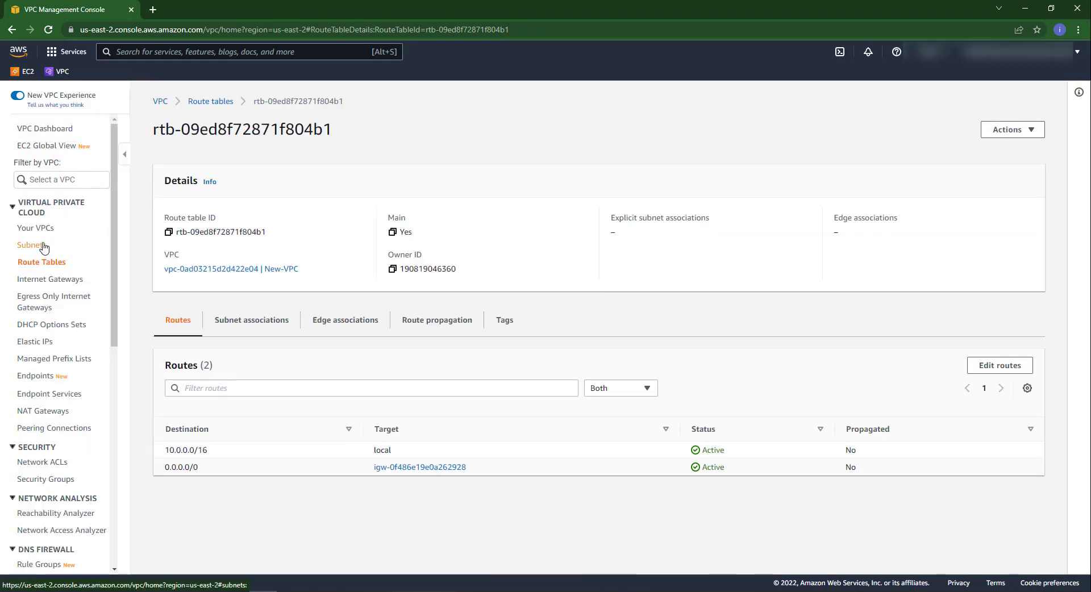
Step: Start creating a subnet and choose New-VPC as the VPC that contains it
{"action": "left_click", "coordinate": [44, 246]}
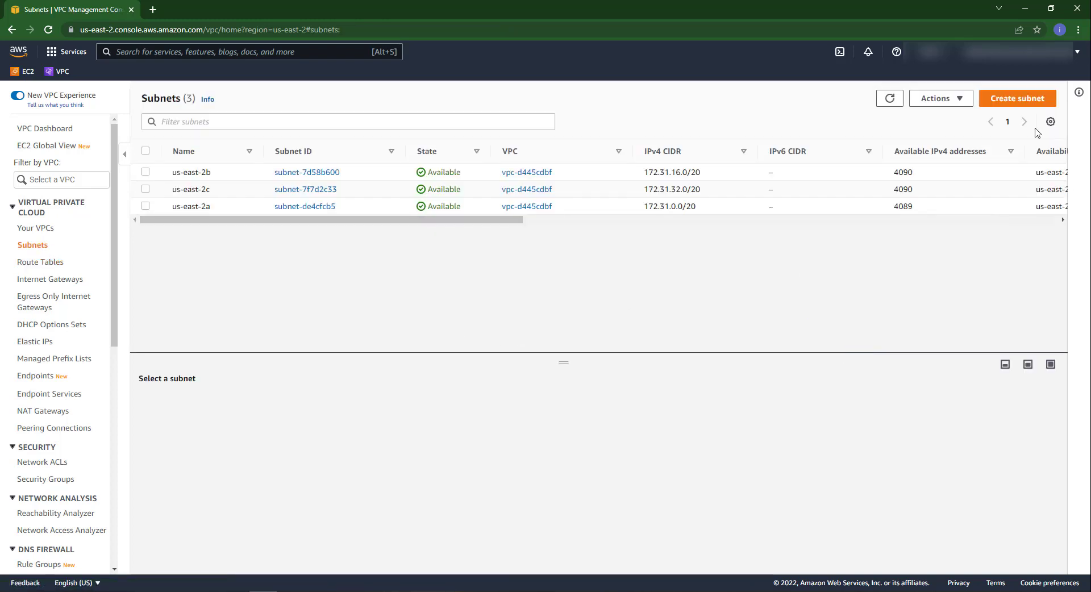
{"action": "left_click", "coordinate": [1009, 107]}
{"action": "left_click", "coordinate": [174, 222]}
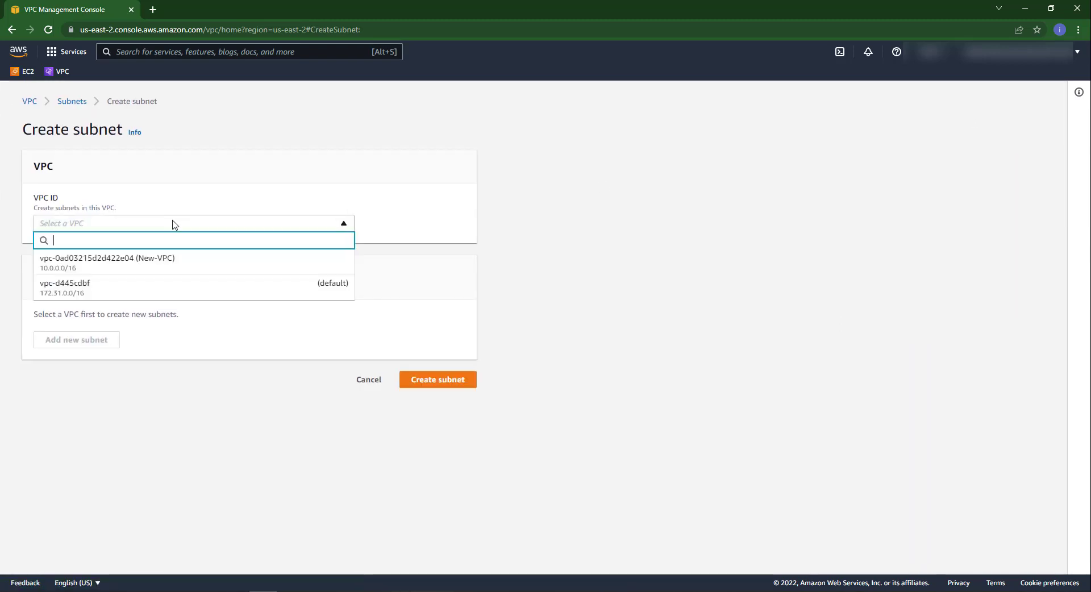
{"action": "left_click", "coordinate": [182, 259]}
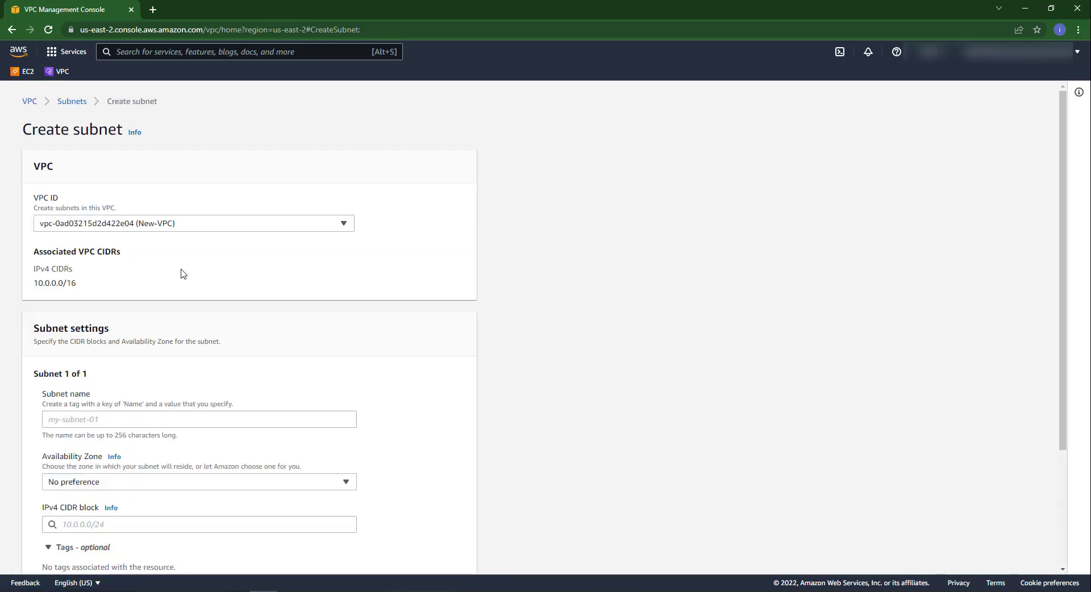
Step: Name the subnet New-Subnet and set its availability zone to US East (Ohio) / us-east-2a
{"action": "scroll", "coordinate": [170, 369], "scroll_direction": "down", "scroll_amount": 2}
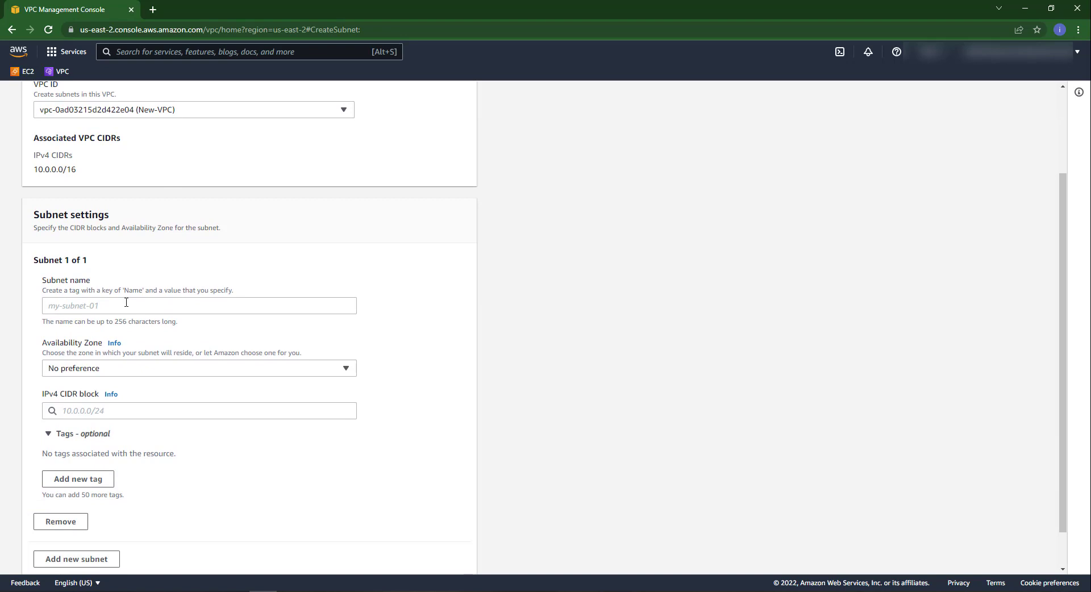
{"action": "left_click", "coordinate": [126, 302]}
{"action": "type", "text": "New-S"}
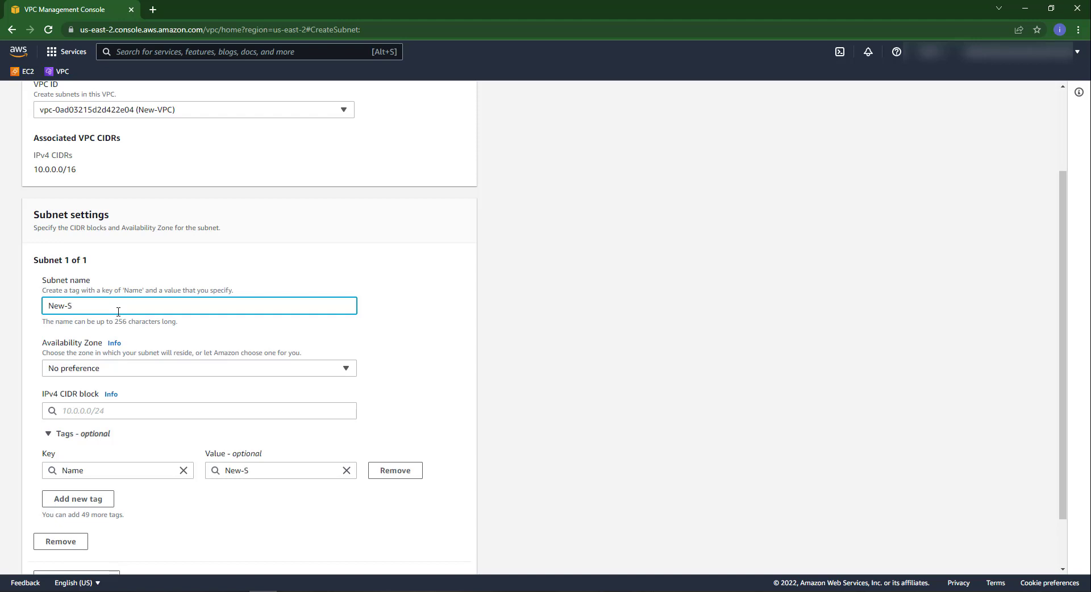
{"action": "type", "text": "ubnet"}
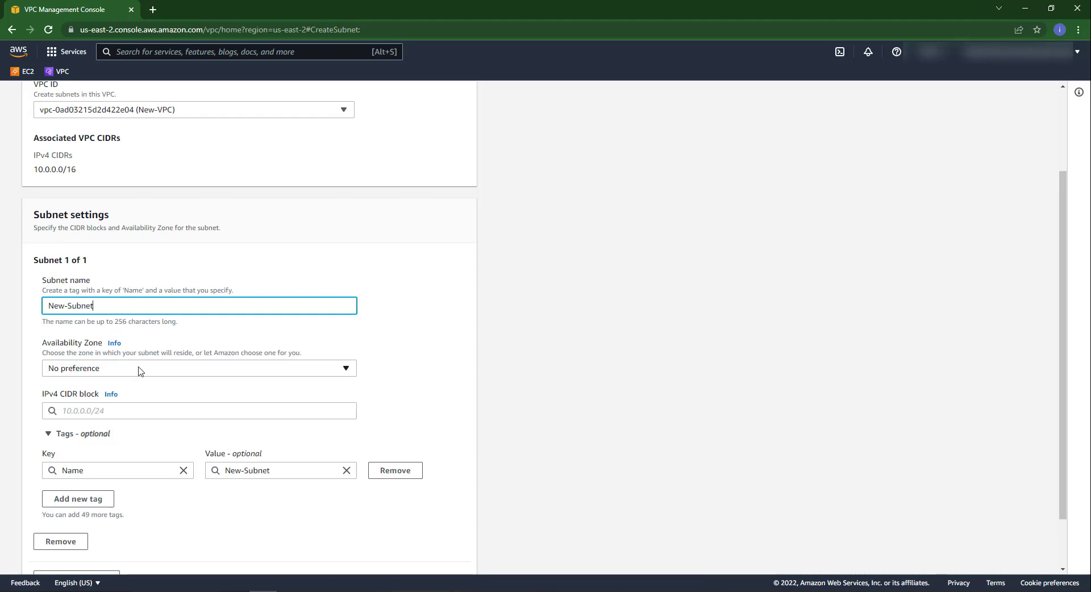
{"action": "left_click", "coordinate": [138, 371]}
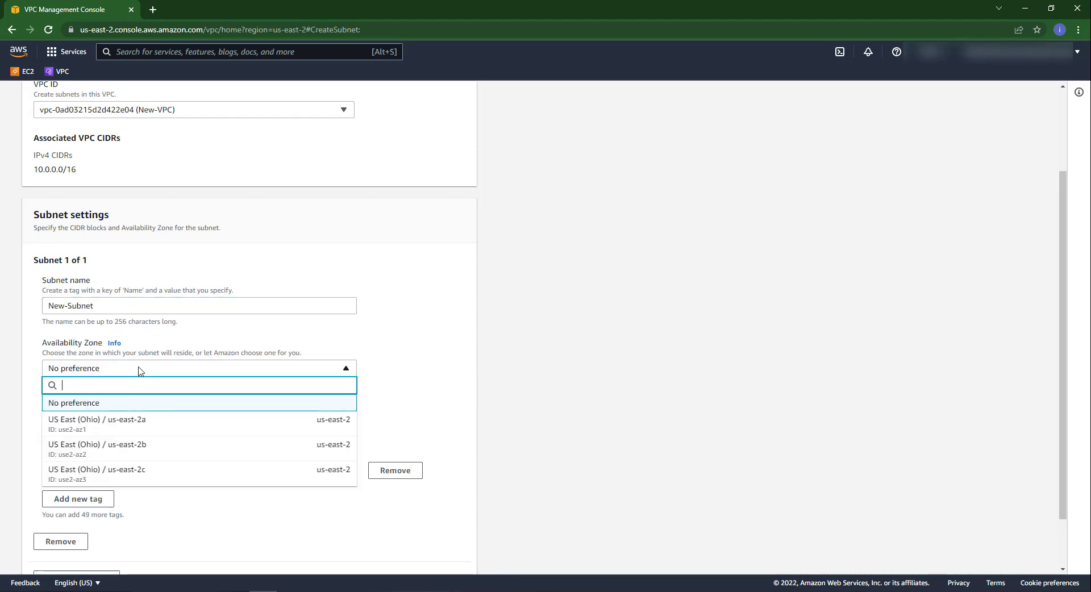
{"action": "scroll", "coordinate": [251, 385], "scroll_direction": "down", "scroll_amount": 1}
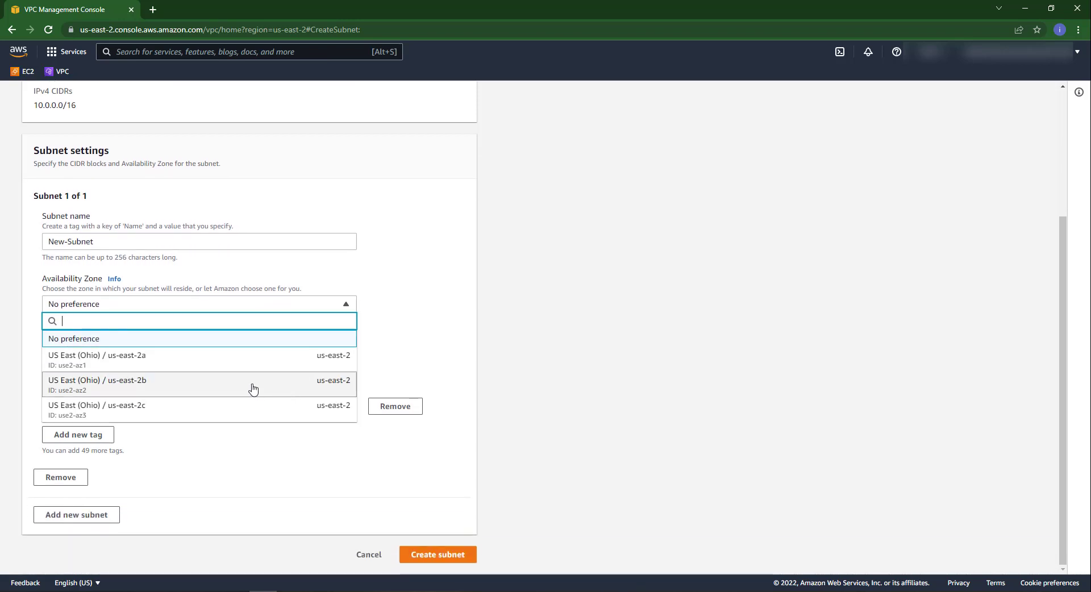
{"action": "left_click", "coordinate": [193, 365]}
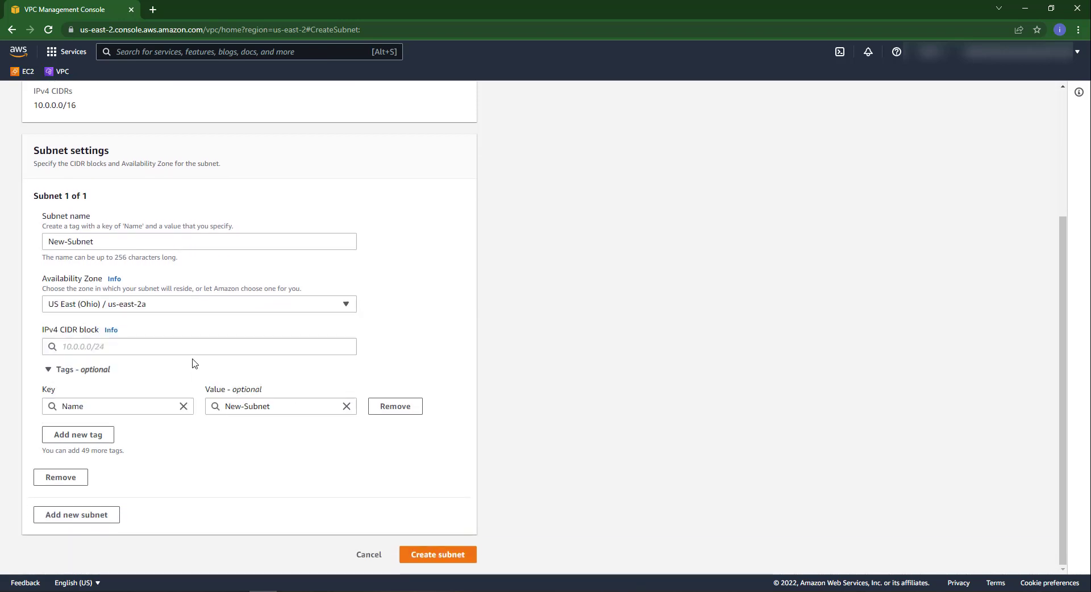
Step: Set the subnet's IPv4 CIDR block to 10.0.0.0/24 and create the subnet
{"action": "left_click", "coordinate": [201, 348]}
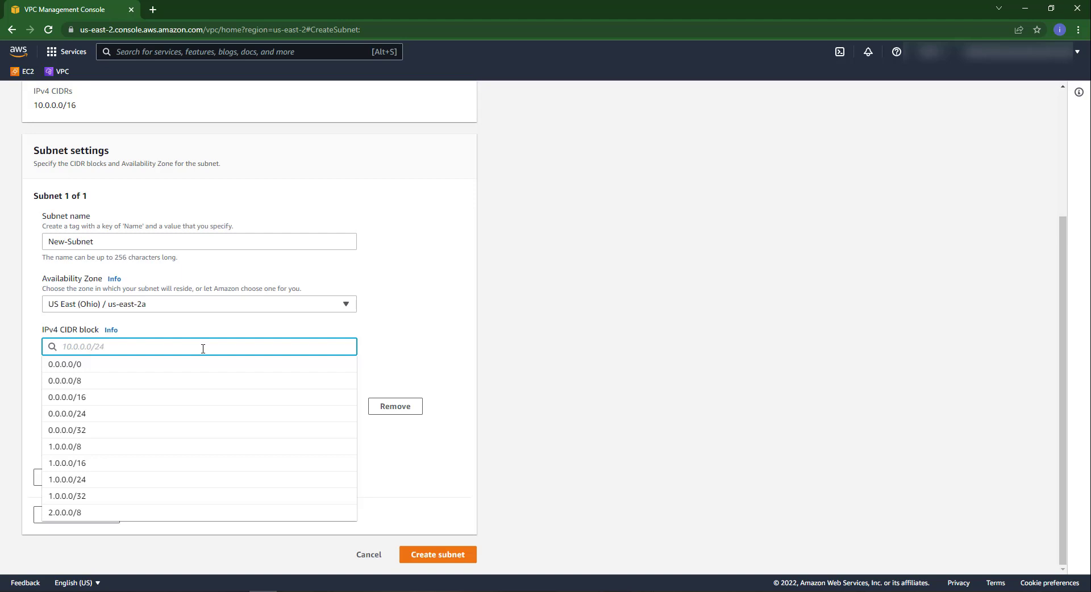
{"action": "type", "text": "10.0."}
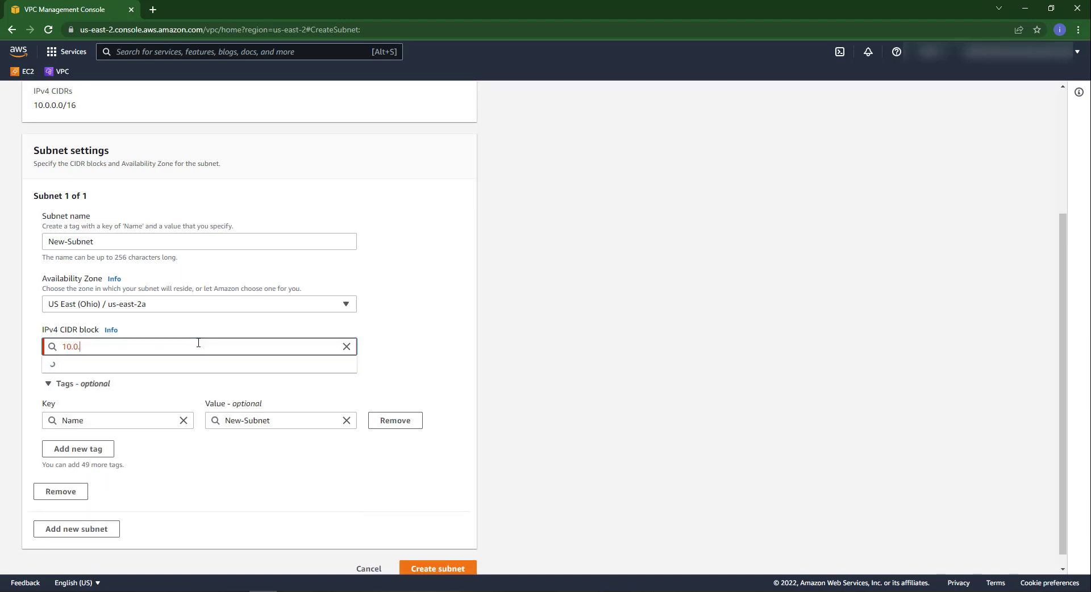
{"action": "type", "text": "0.0"}
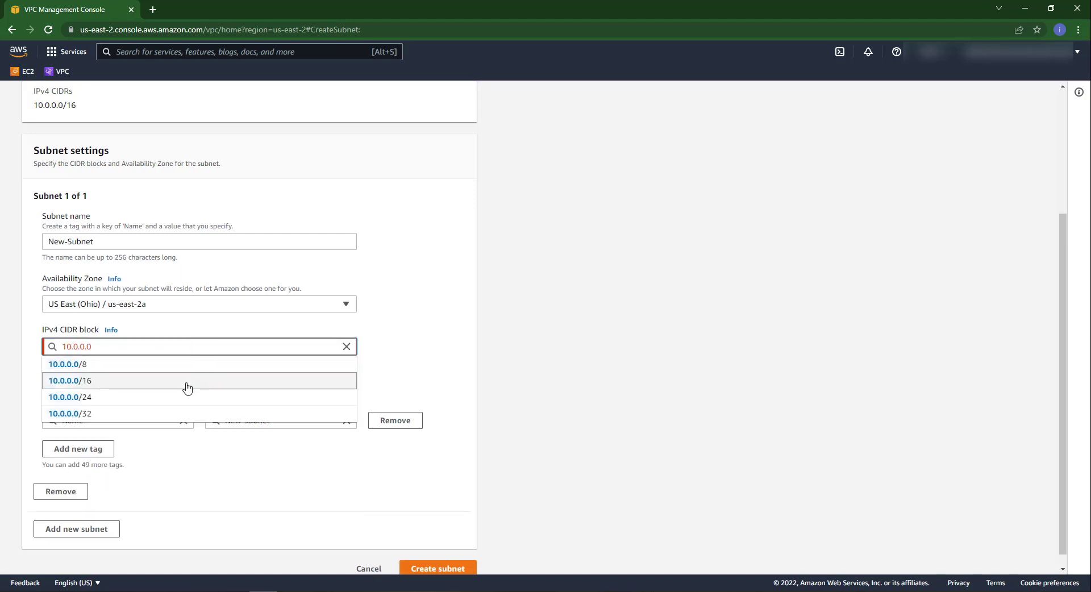
{"action": "type", "text": "/24"}
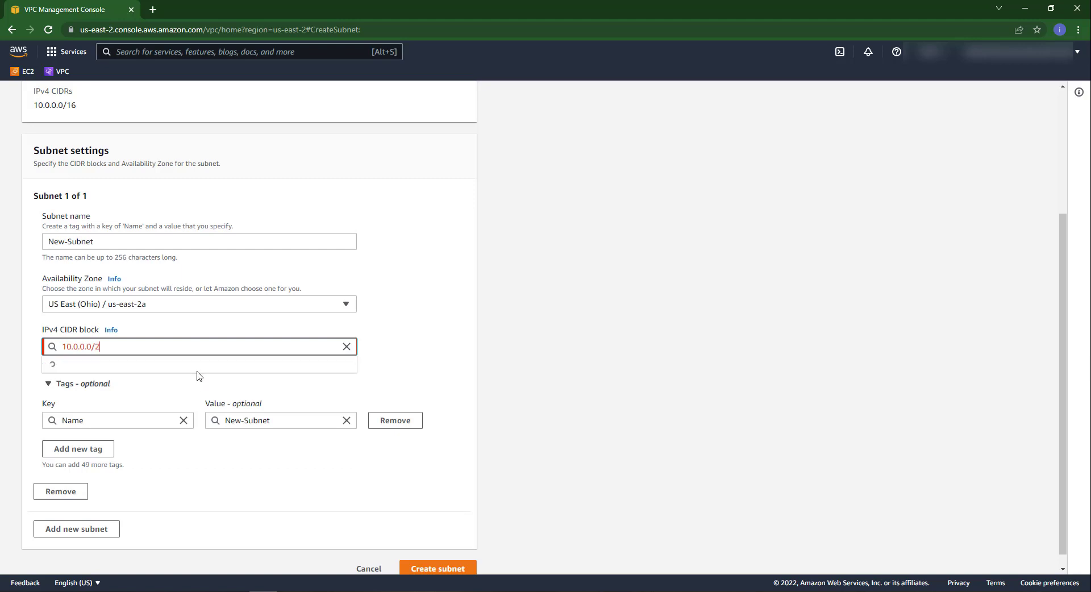
{"action": "left_click", "coordinate": [194, 369]}
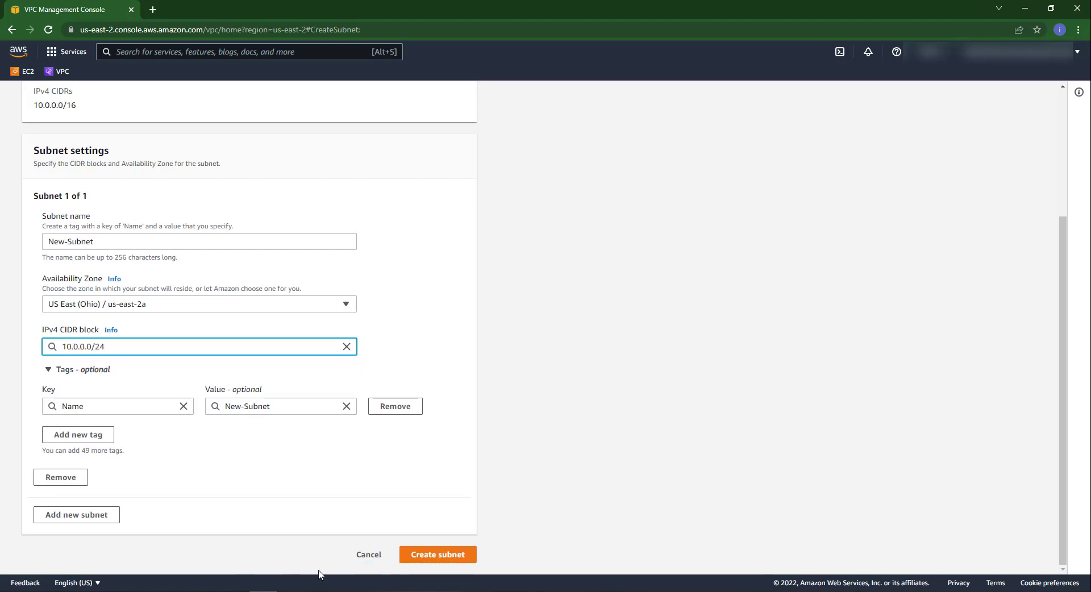
{"action": "left_click", "coordinate": [432, 556]}
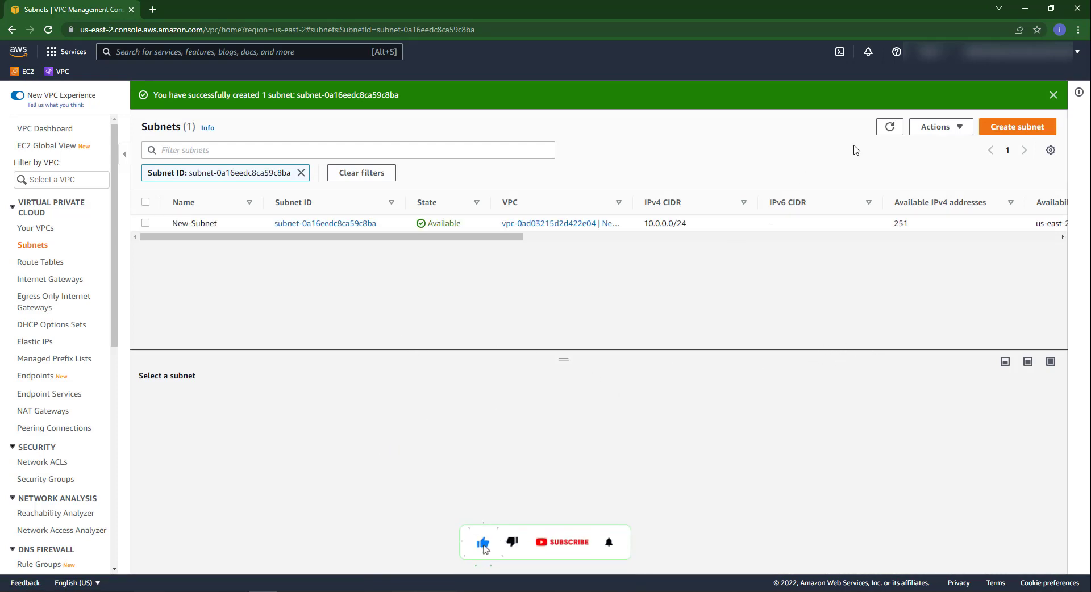
Step: Examine New-Subnet's details, route table, CIDR reservations, sharing information and available actions
{"action": "left_click", "coordinate": [890, 126]}
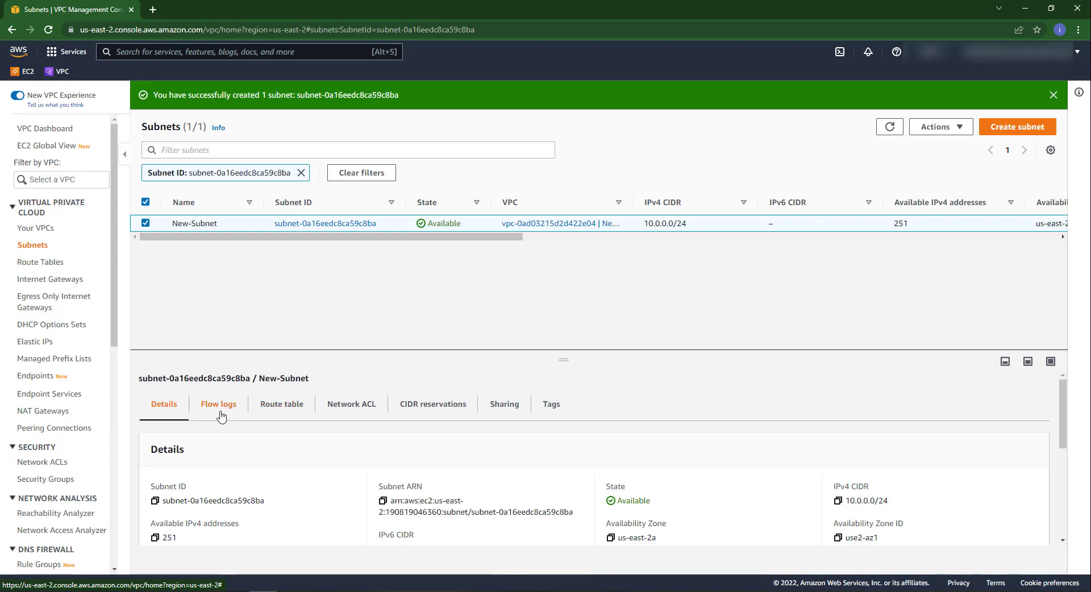
{"action": "scroll", "coordinate": [222, 417], "scroll_direction": "down", "scroll_amount": 3}
{"action": "scroll", "coordinate": [275, 407], "scroll_direction": "up", "scroll_amount": 3}
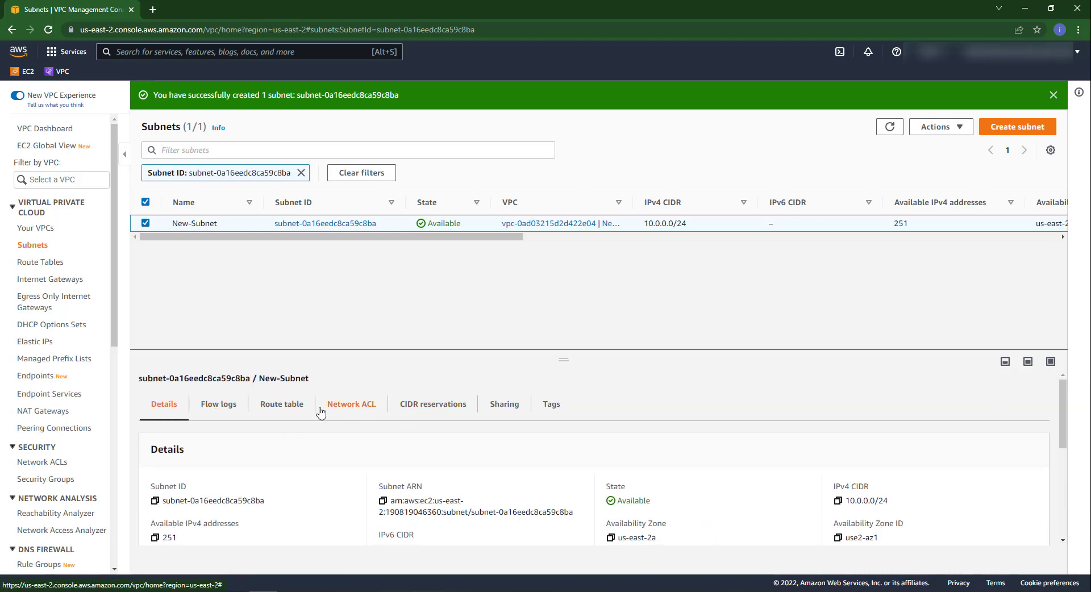
{"action": "left_click", "coordinate": [282, 407]}
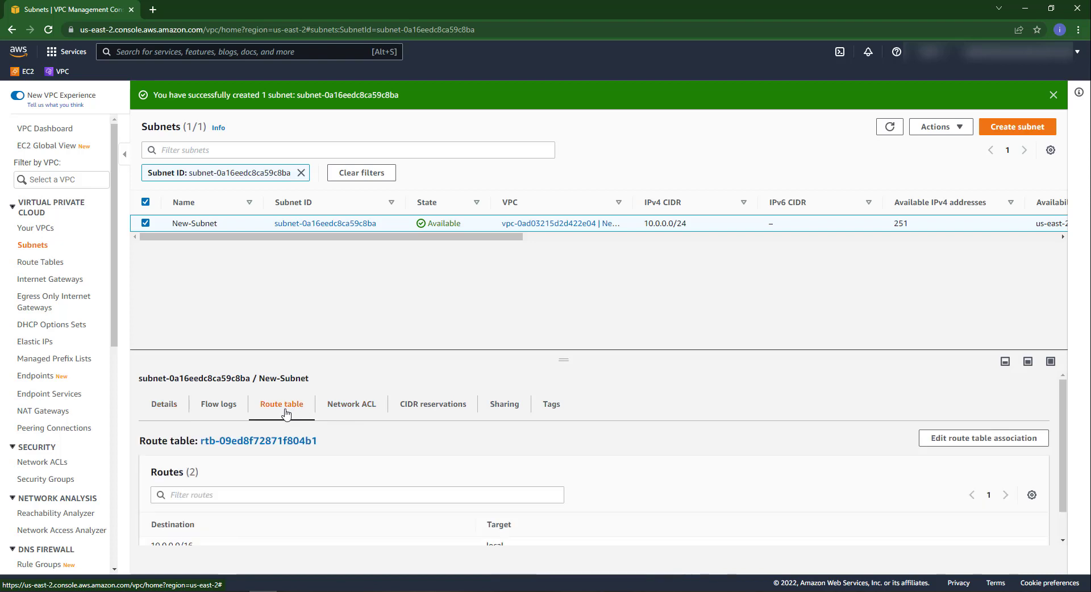
{"action": "left_click", "coordinate": [182, 415]}
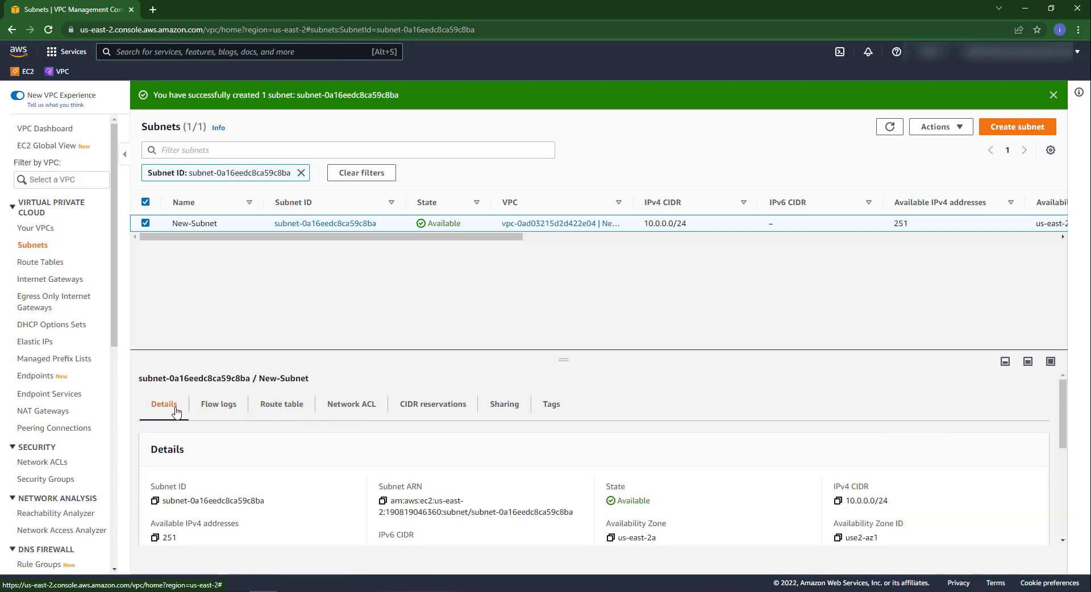
{"action": "left_click", "coordinate": [427, 407]}
{"action": "left_click", "coordinate": [504, 407]}
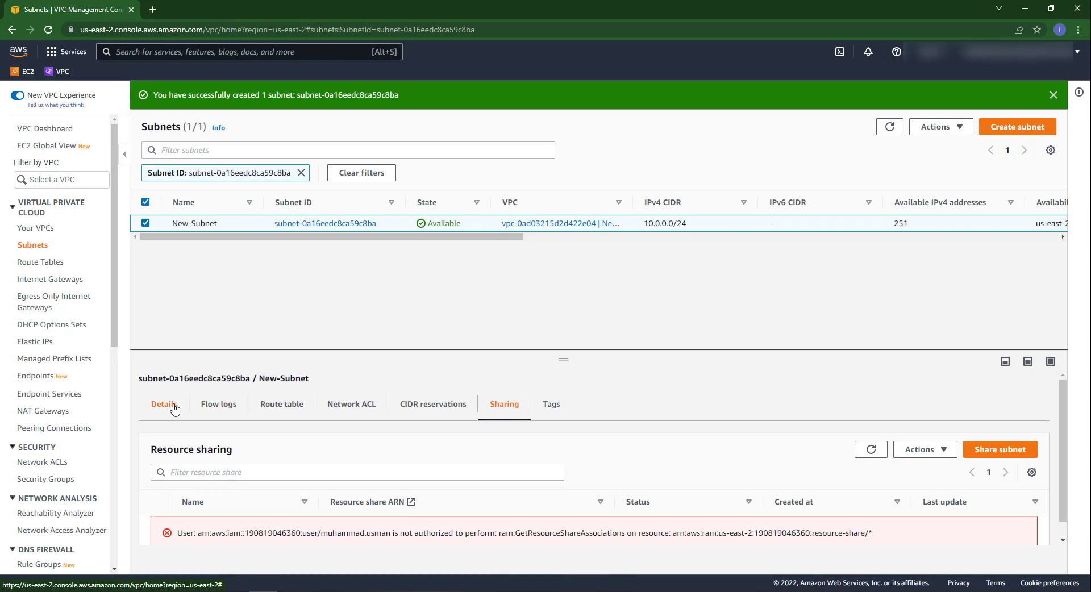
{"action": "left_click", "coordinate": [174, 408]}
{"action": "left_click", "coordinate": [933, 128]}
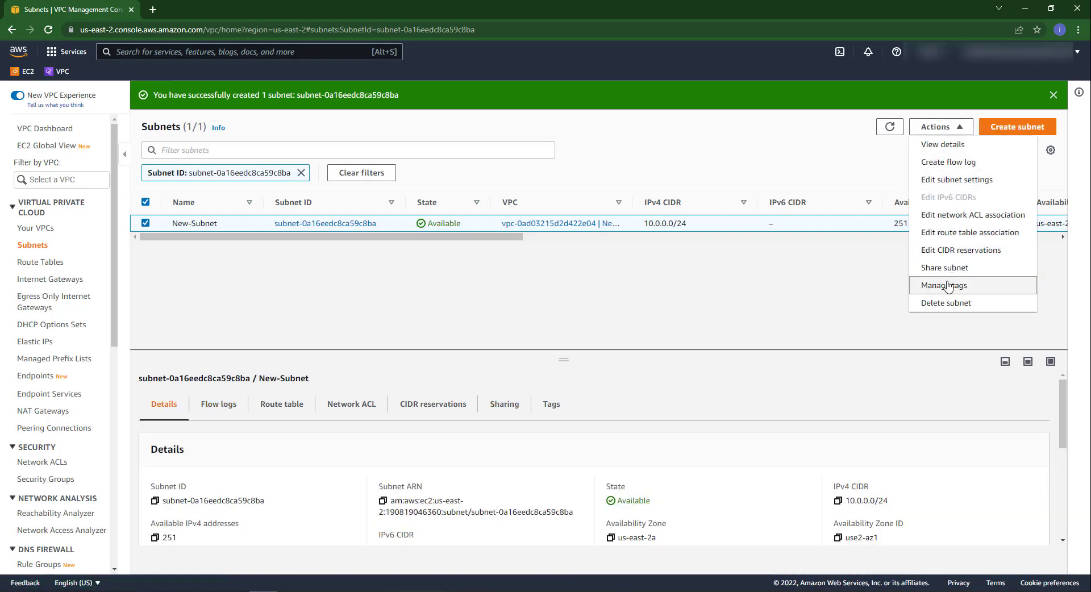
{"action": "left_click", "coordinate": [773, 312]}
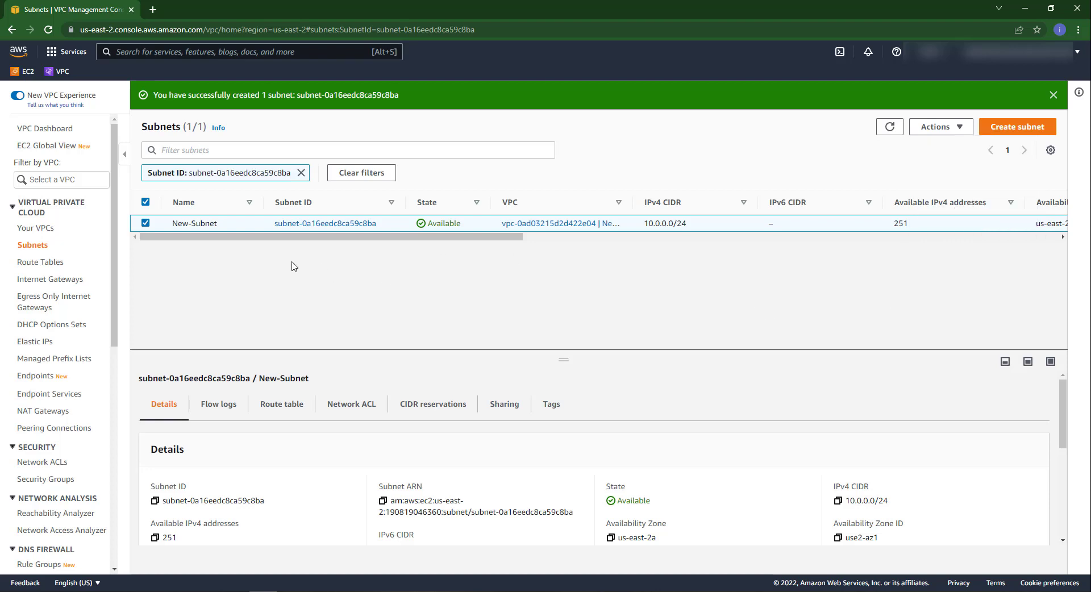
Step: Select the main route table belonging to New-VPC and review its explicit and non-explicit subnet associations
{"action": "left_click", "coordinate": [51, 263]}
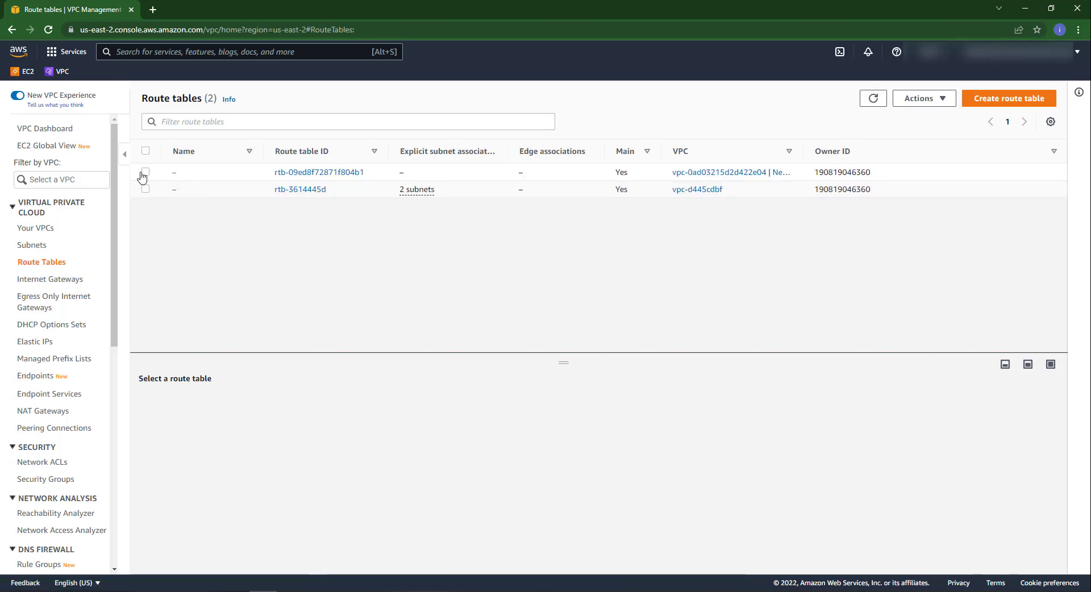
{"action": "left_click", "coordinate": [146, 177]}
{"action": "left_click", "coordinate": [286, 409]}
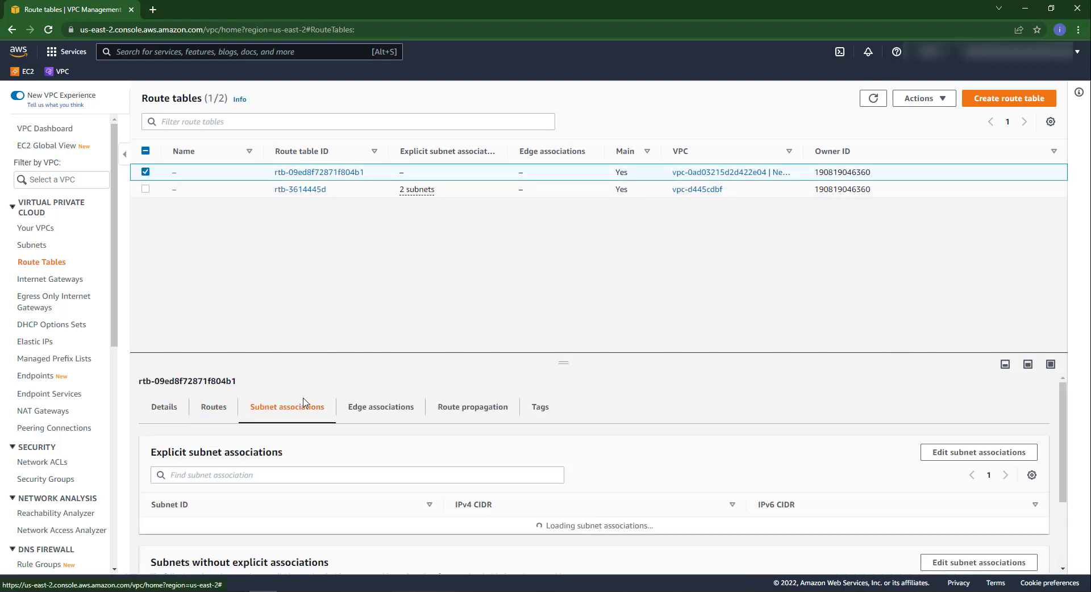
{"action": "scroll", "coordinate": [995, 472], "scroll_direction": "down", "scroll_amount": 3}
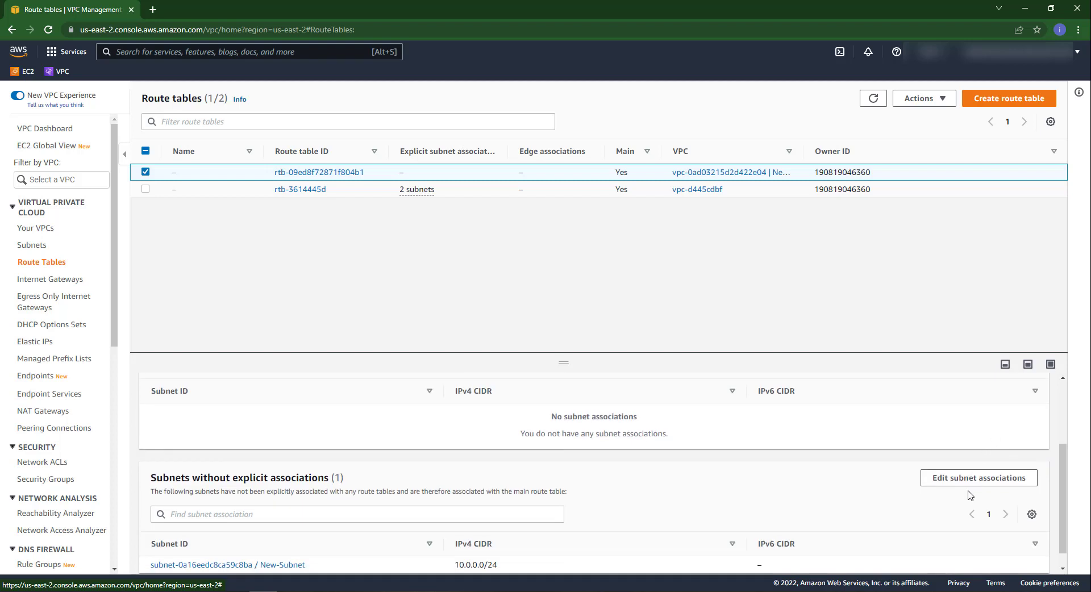
{"action": "scroll", "coordinate": [970, 496], "scroll_direction": "up", "scroll_amount": 3}
{"action": "scroll", "coordinate": [950, 490], "scroll_direction": "down", "scroll_amount": 2}
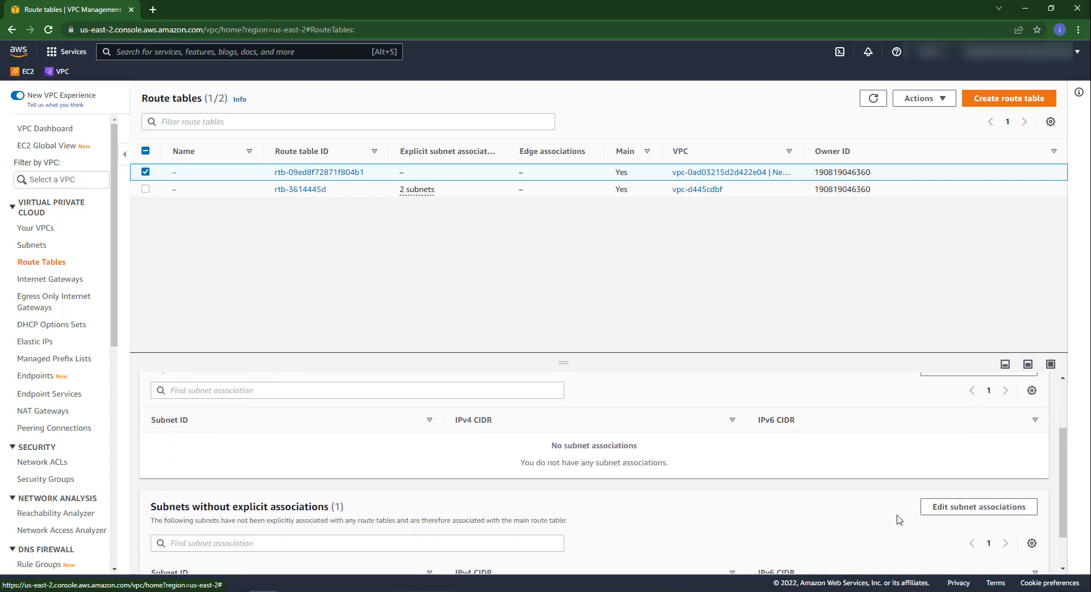
{"action": "scroll", "coordinate": [726, 504], "scroll_direction": "up", "scroll_amount": 2}
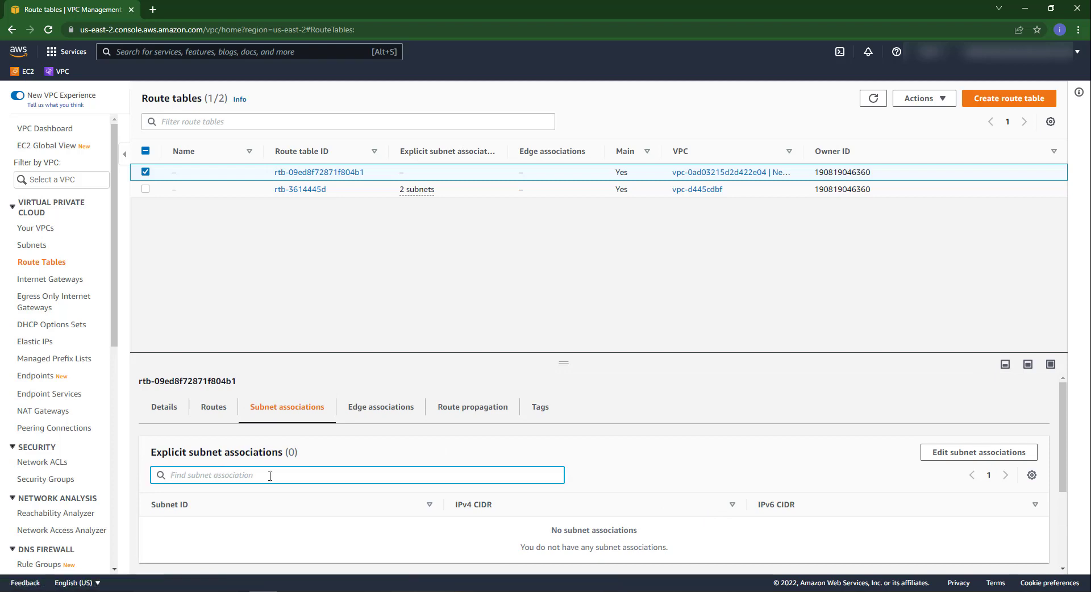
{"action": "scroll", "coordinate": [531, 528], "scroll_direction": "down", "scroll_amount": 2}
{"action": "scroll", "coordinate": [532, 525], "scroll_direction": "down", "scroll_amount": 1}
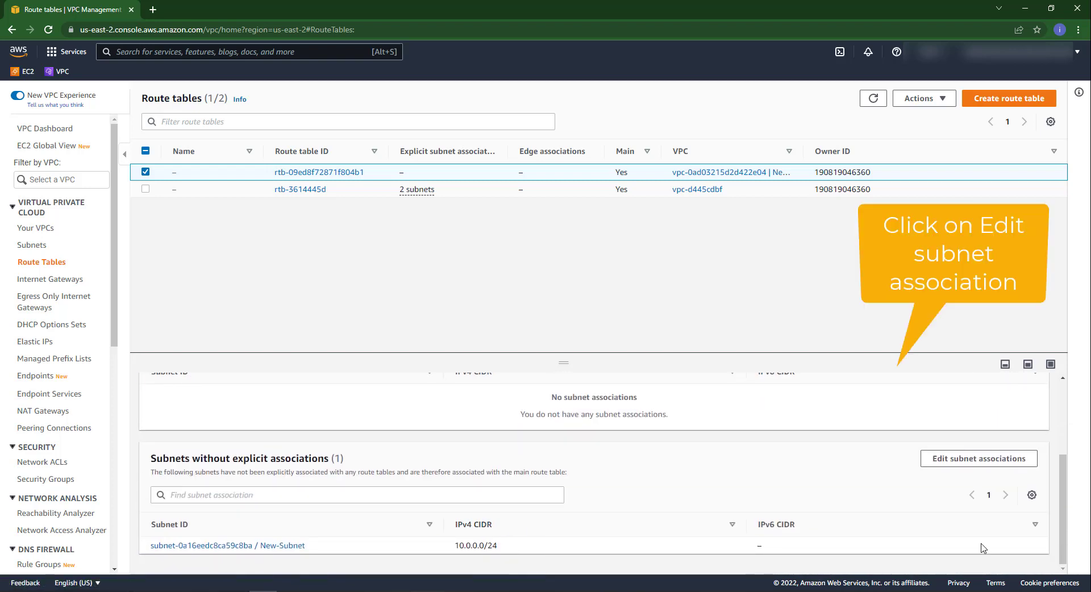
Step: Associate New-Subnet explicitly with New-VPC's main route table and save the associations
{"action": "left_click", "coordinate": [979, 459]}
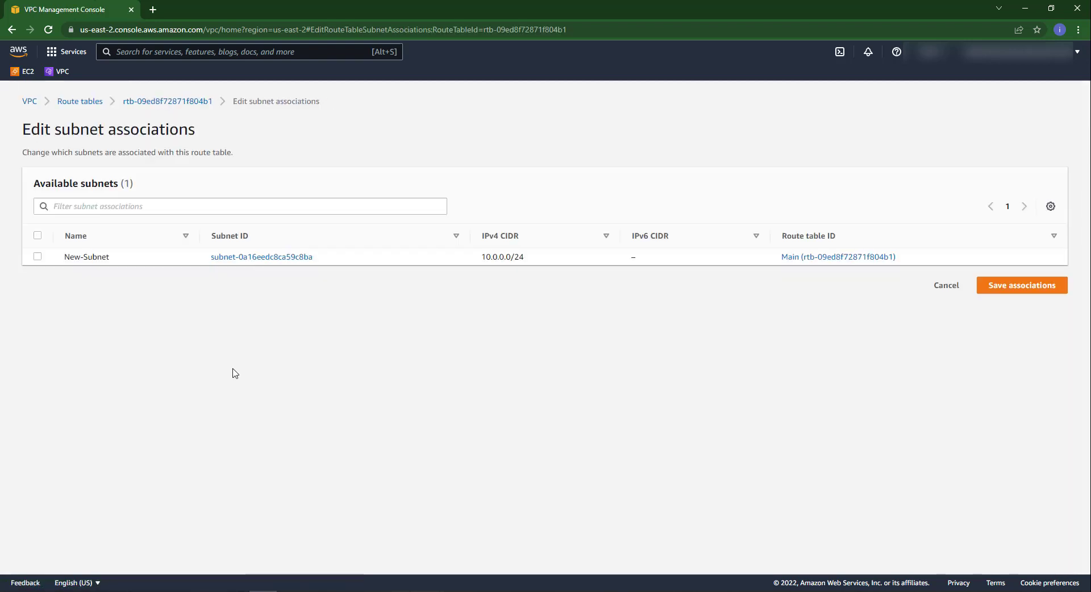
{"action": "left_click", "coordinate": [38, 256]}
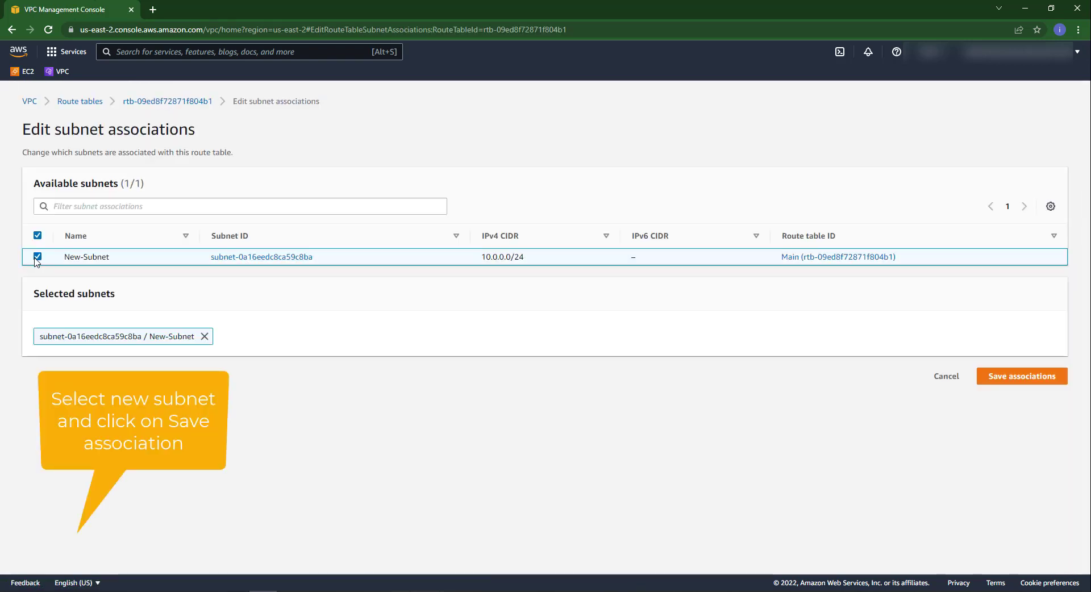
{"action": "left_click", "coordinate": [994, 377]}
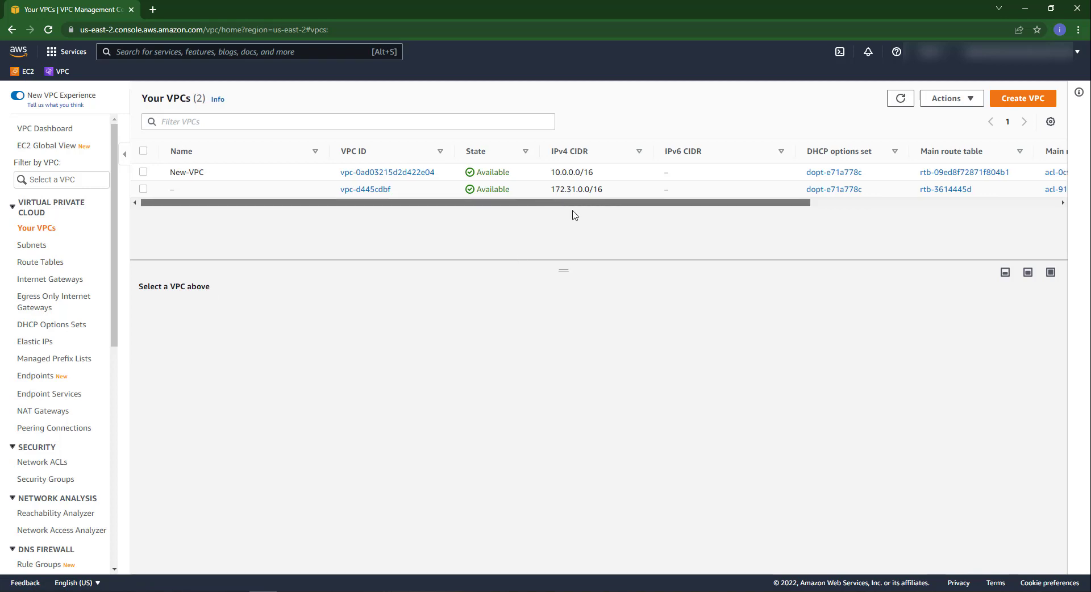
Step: Select New-VPC in the list of VPCs to show its details
{"action": "left_click_drag", "start_coordinate": [574, 204], "coordinate": [472, 243]}
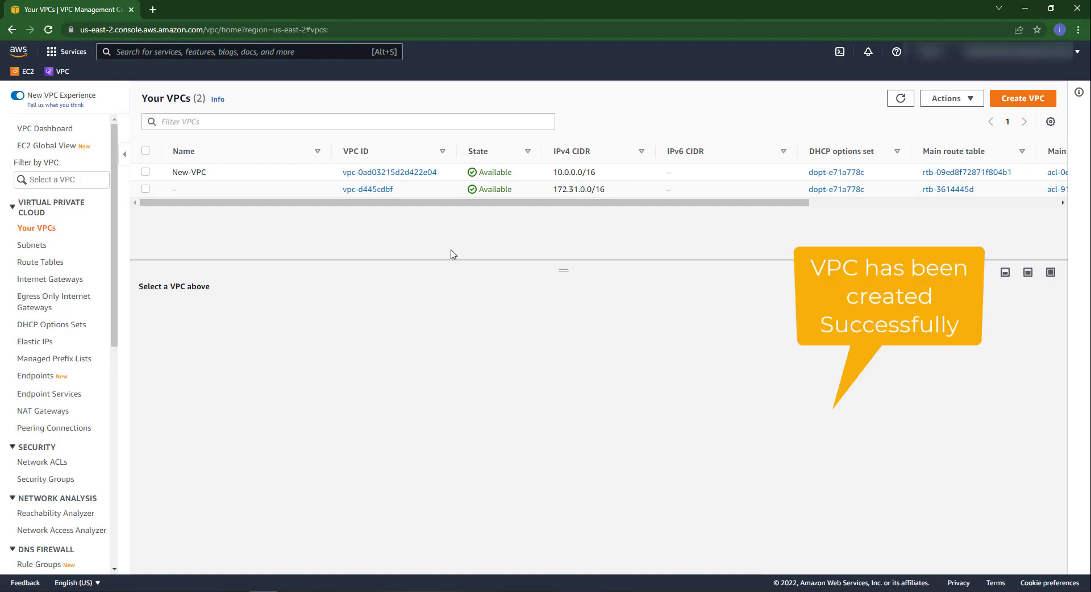
{"action": "left_click", "coordinate": [145, 173]}
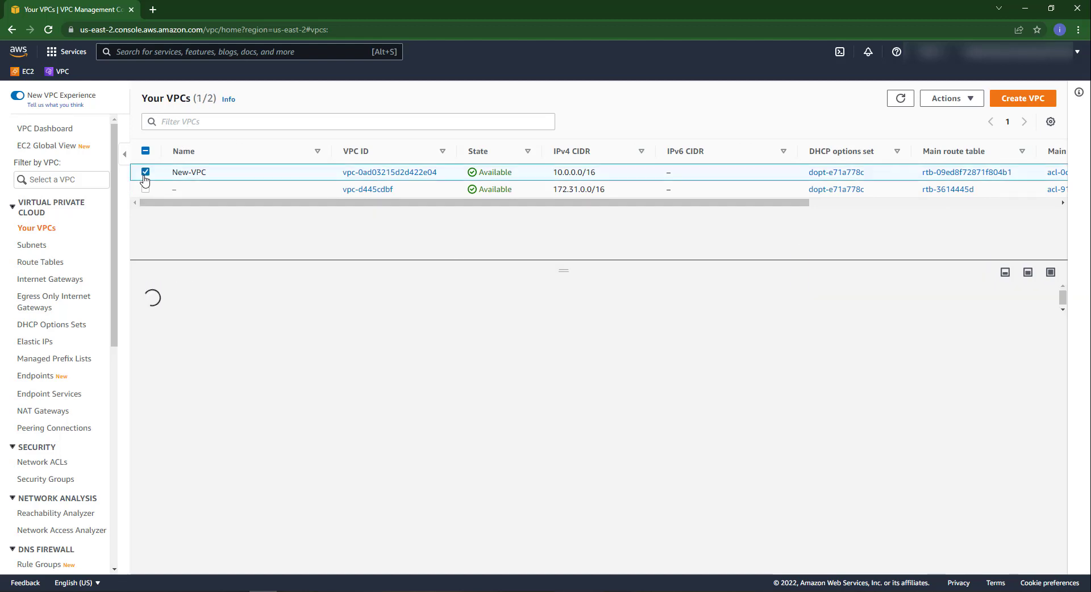